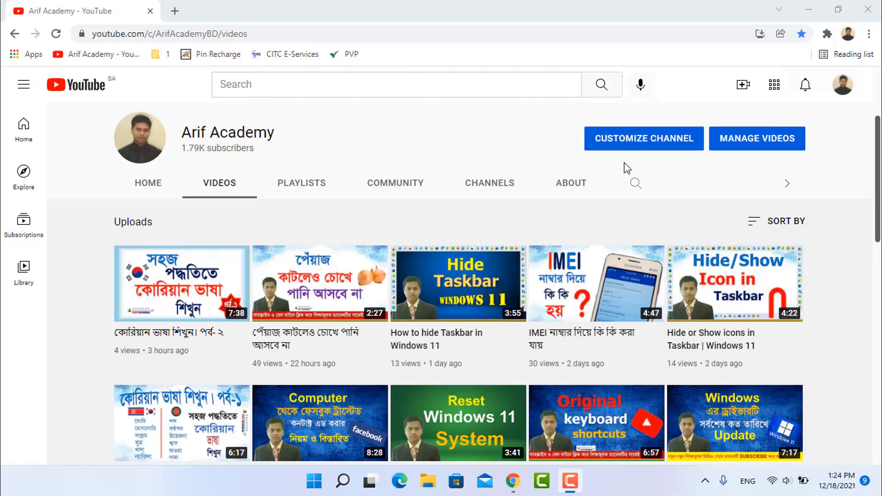
Minimize the browser and open the Windows folder on the C: drive through This PC.
click(808, 10)
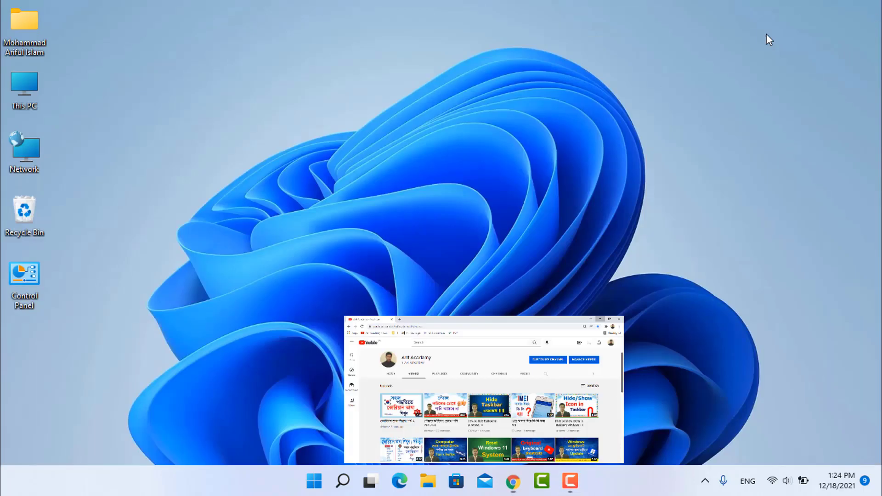
double_click(24, 95)
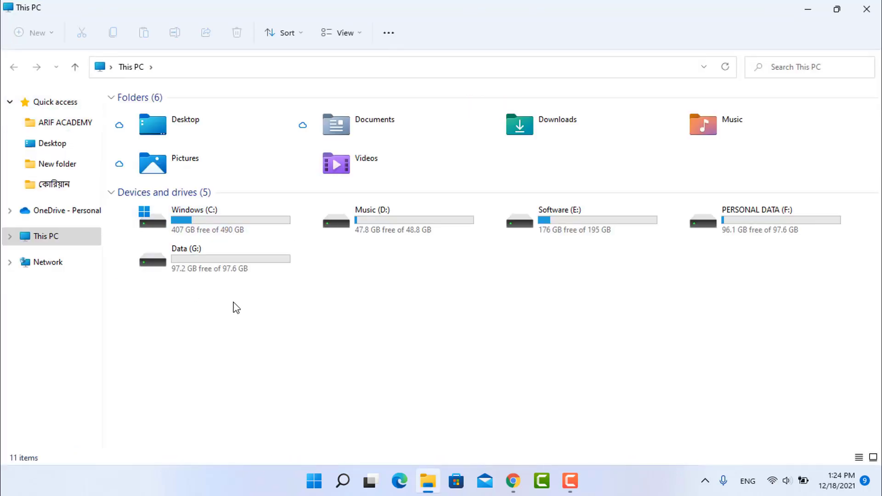
double_click(213, 224)
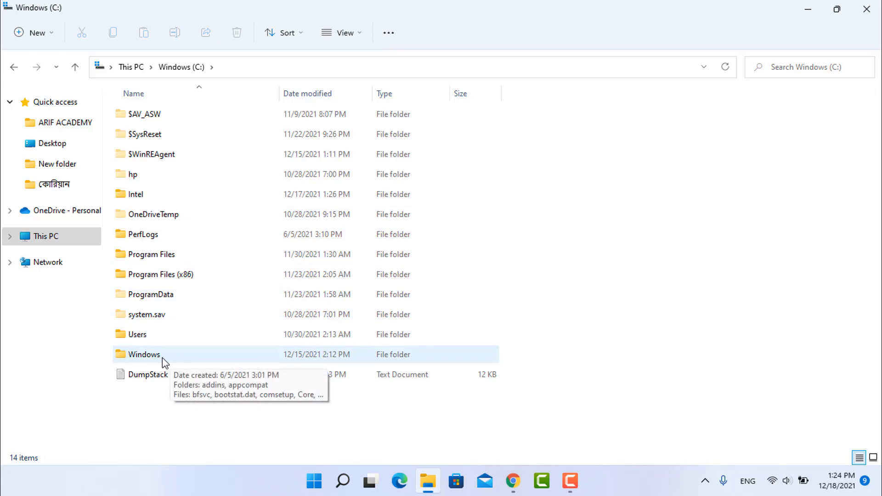
click(202, 355)
double_click(202, 355)
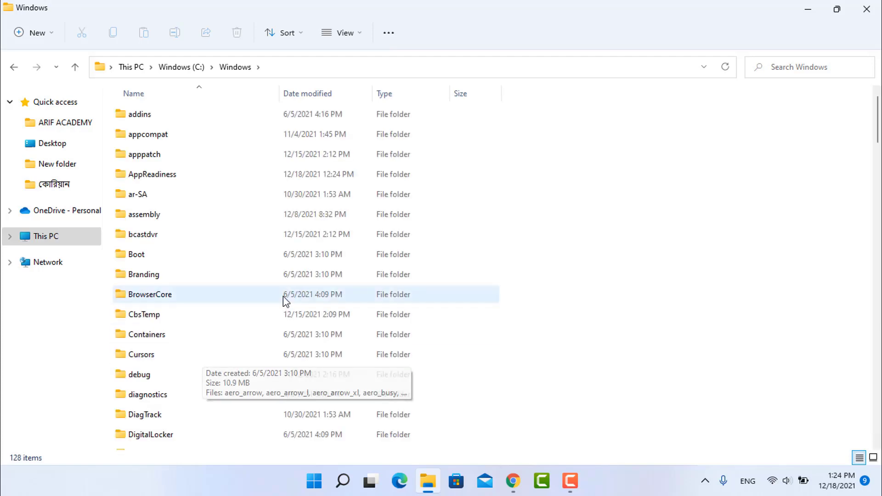
Find the System32 folder inside the Windows folder and open it.
scroll(288, 292, down, 2)
scroll(288, 292, down, 2)
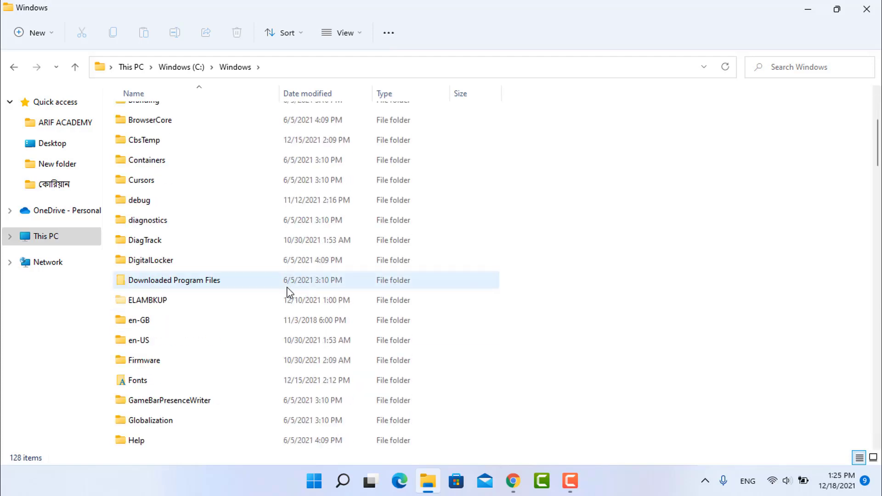
scroll(288, 292, down, 6)
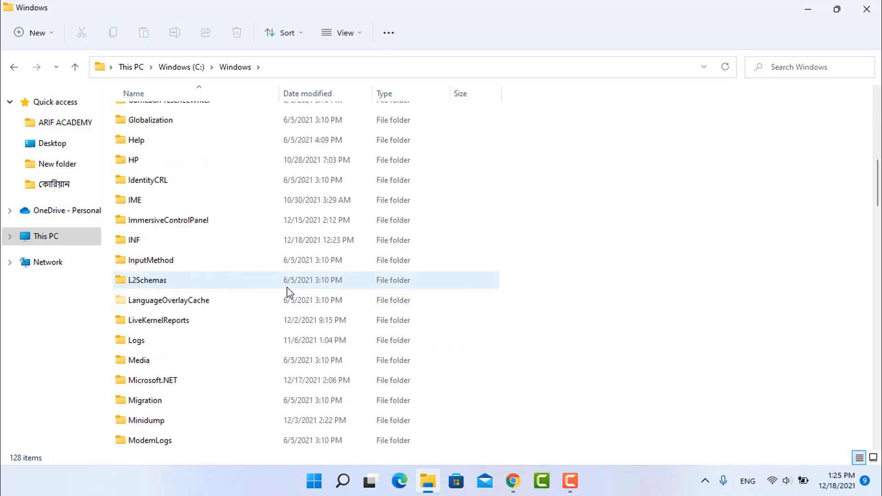
scroll(288, 293, down, 1)
scroll(288, 292, down, 5)
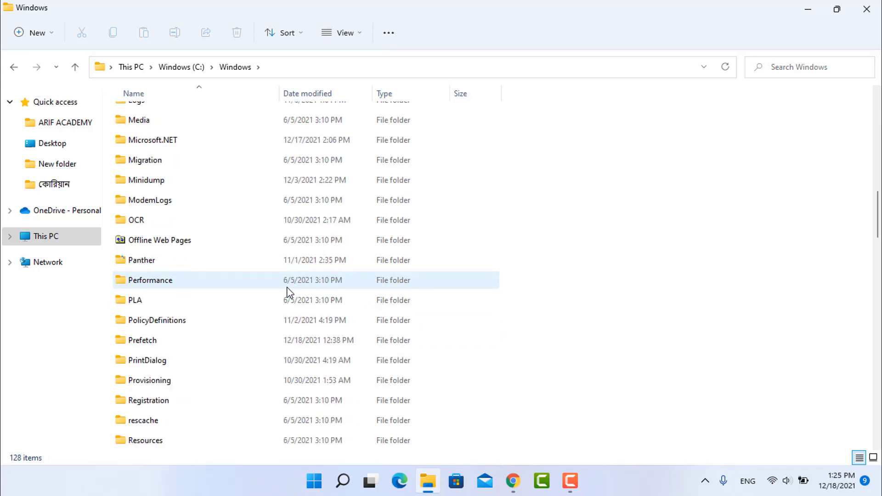
scroll(288, 293, down, 2)
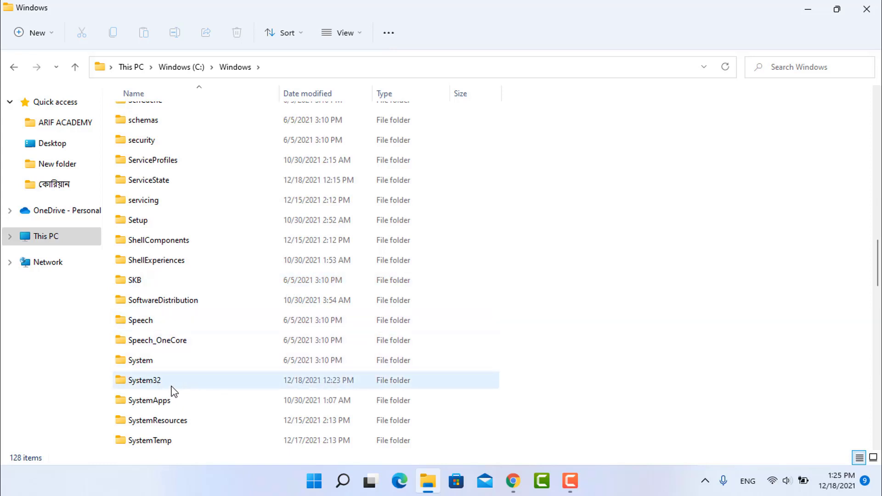
click(229, 384)
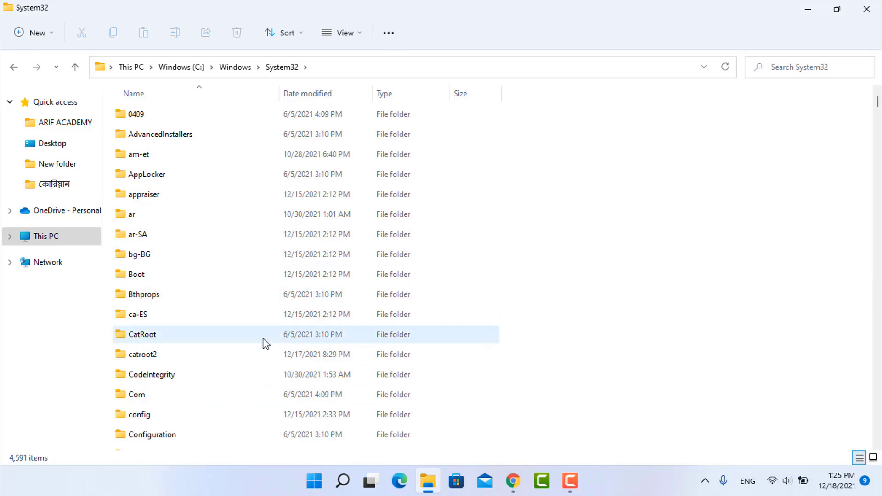
Try to open the Tasks and Tasks_Migrated folders in System32, declining the requests for permanent access.
scroll(265, 344, down, 7)
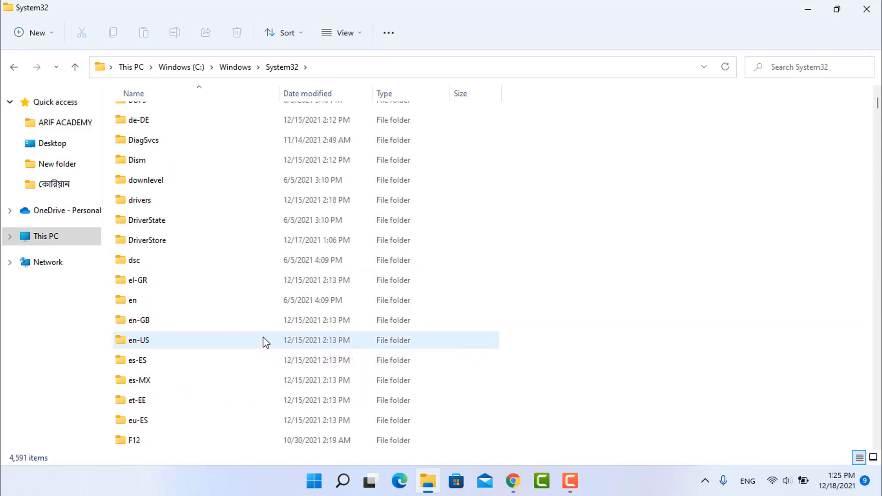
scroll(265, 342, down, 13)
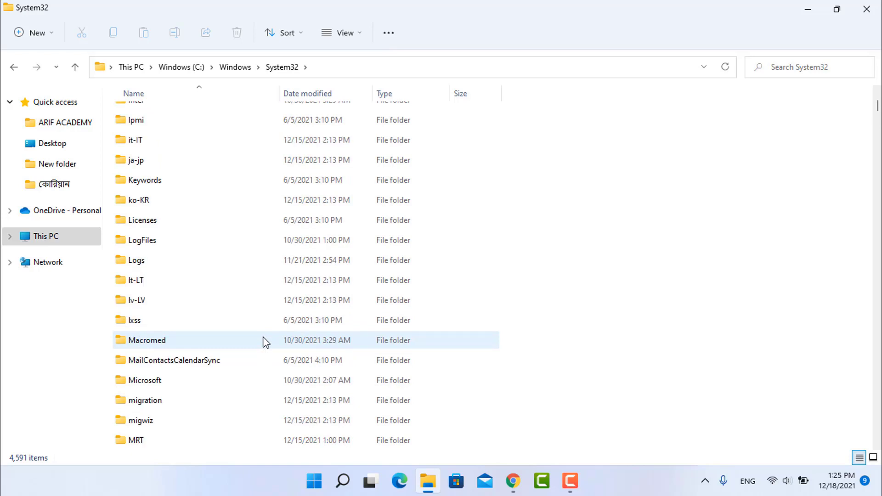
scroll(266, 343, down, 20)
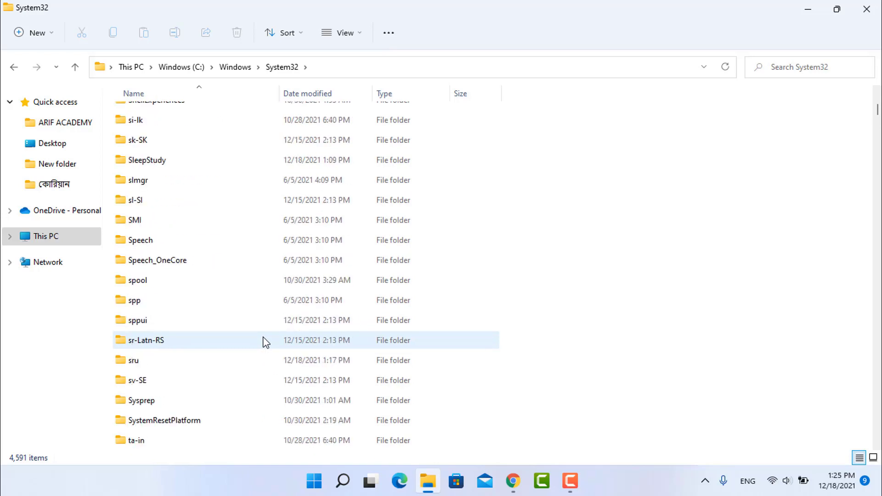
scroll(266, 342, down, 4)
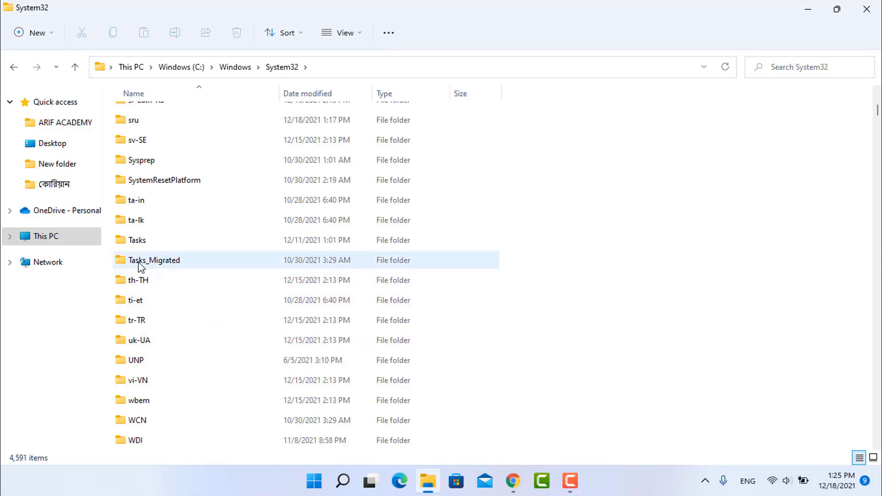
mouse_move(195, 243)
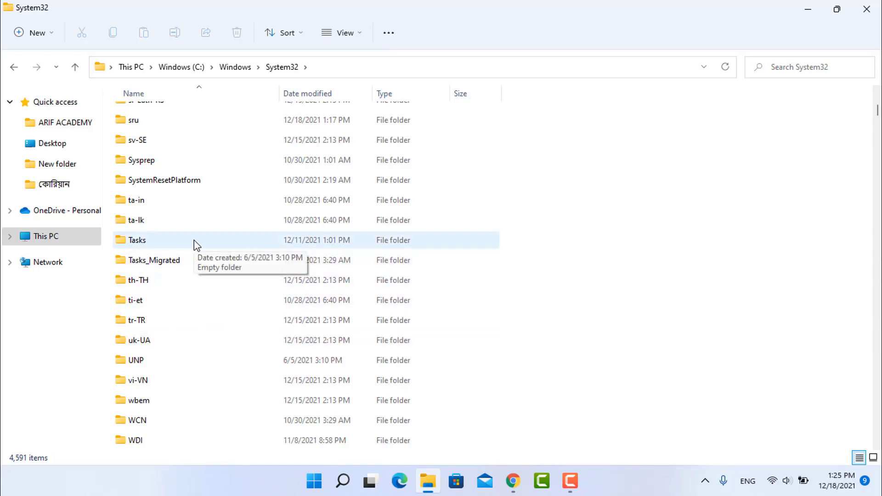
double_click(195, 243)
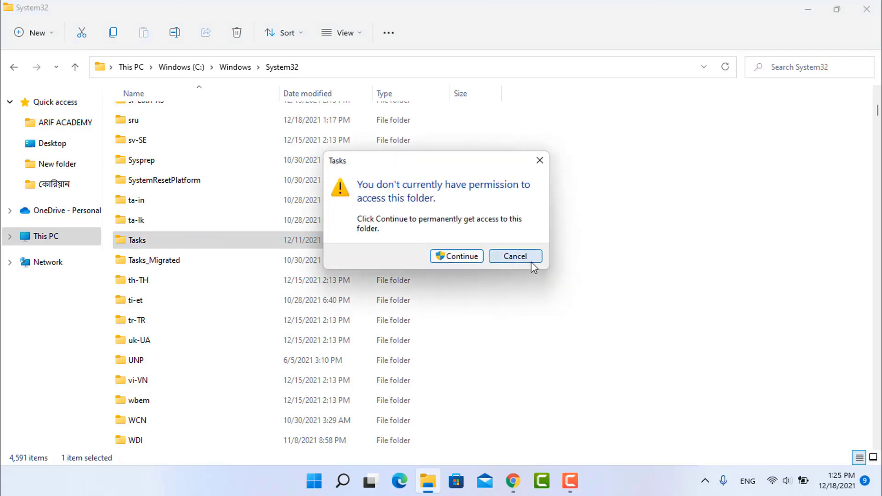
click(527, 257)
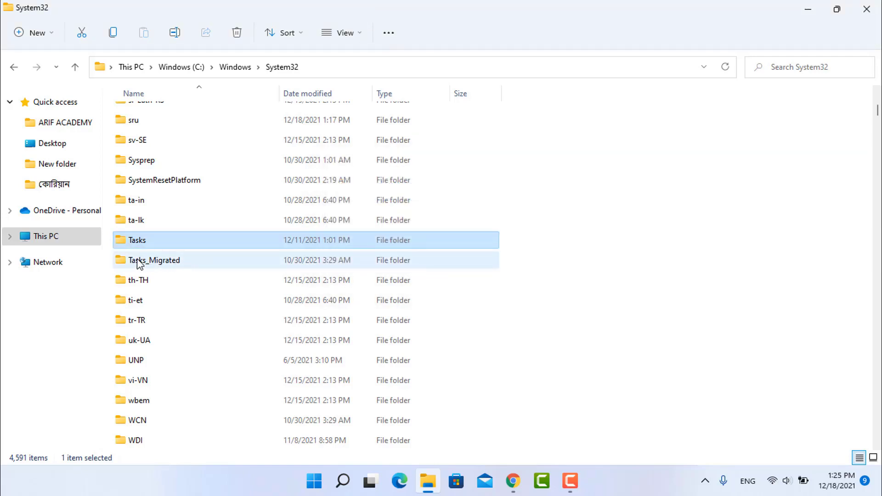
mouse_move(169, 265)
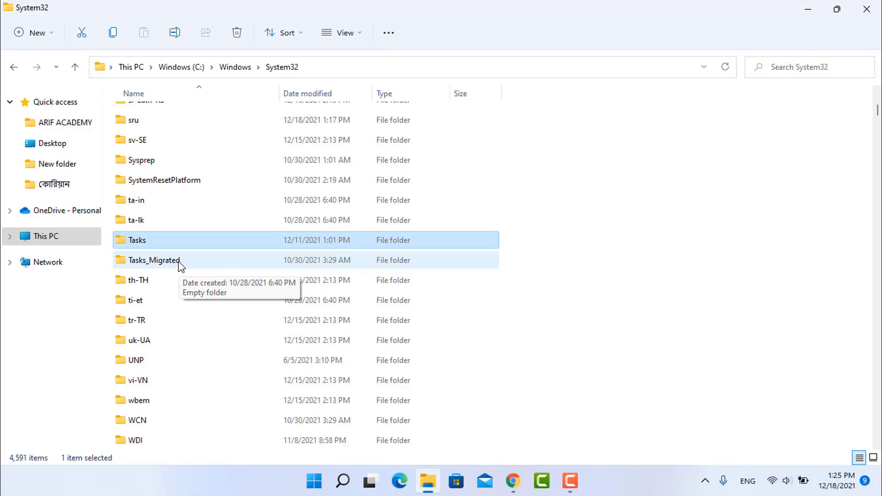
double_click(180, 266)
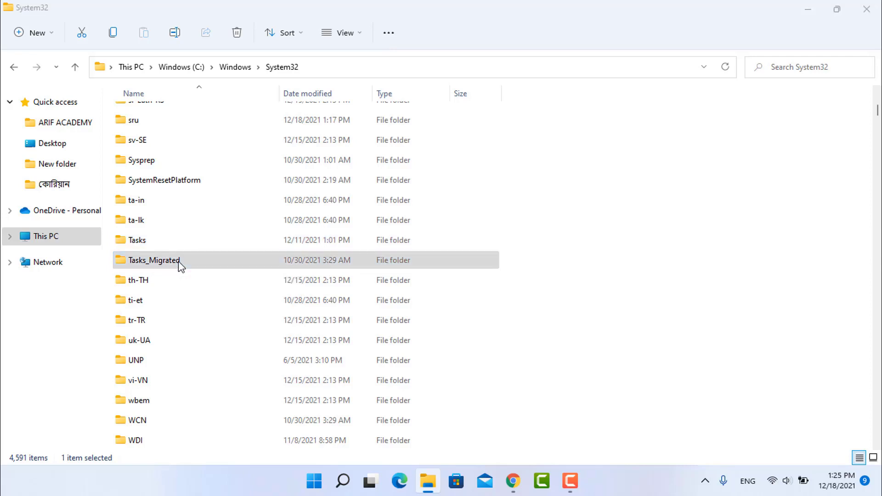
click(523, 255)
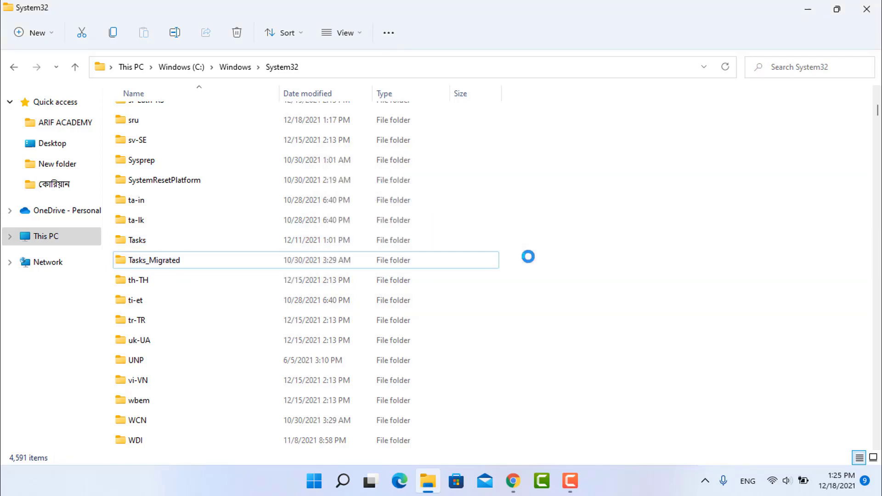
Look through the files in the System32 folder for the Taskmgr application.
scroll(393, 334, down, 4)
scroll(393, 334, down, 20)
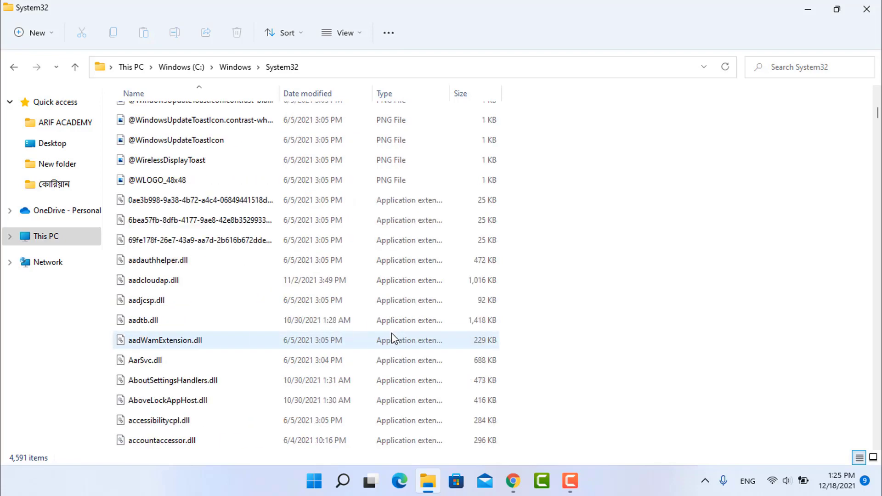
scroll(390, 338, down, 20)
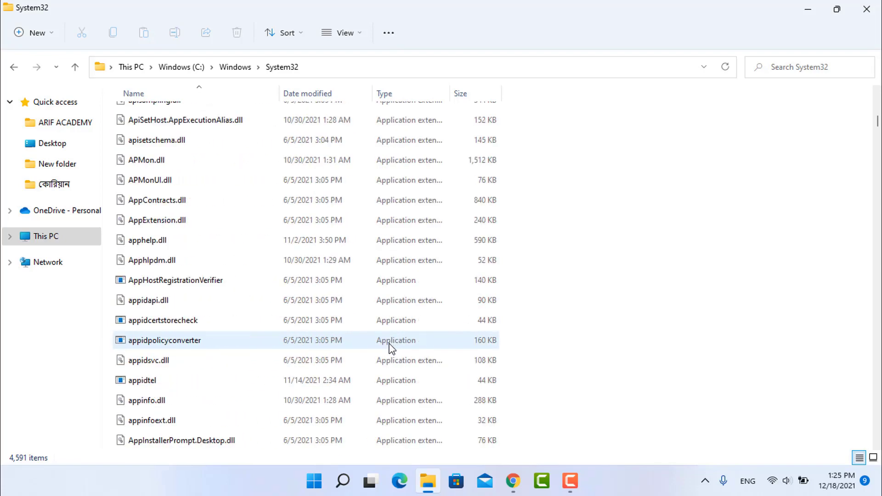
scroll(388, 345, down, 20)
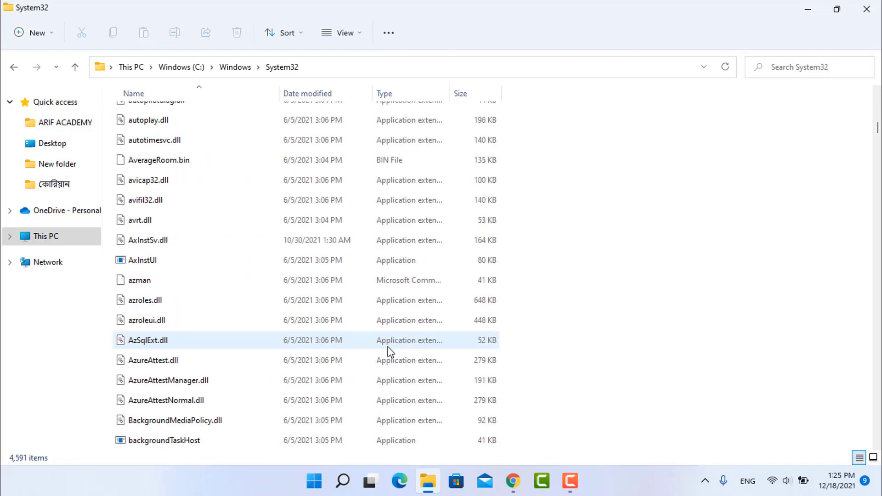
scroll(388, 352, down, 20)
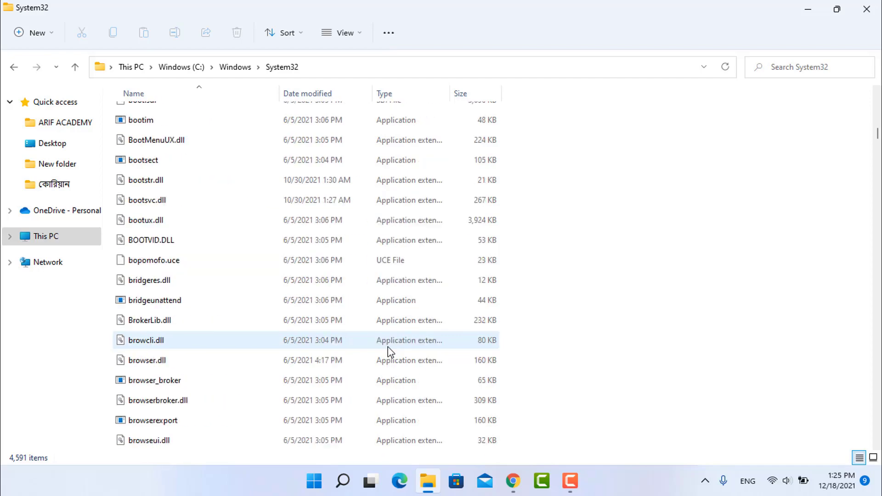
scroll(388, 351, down, 20)
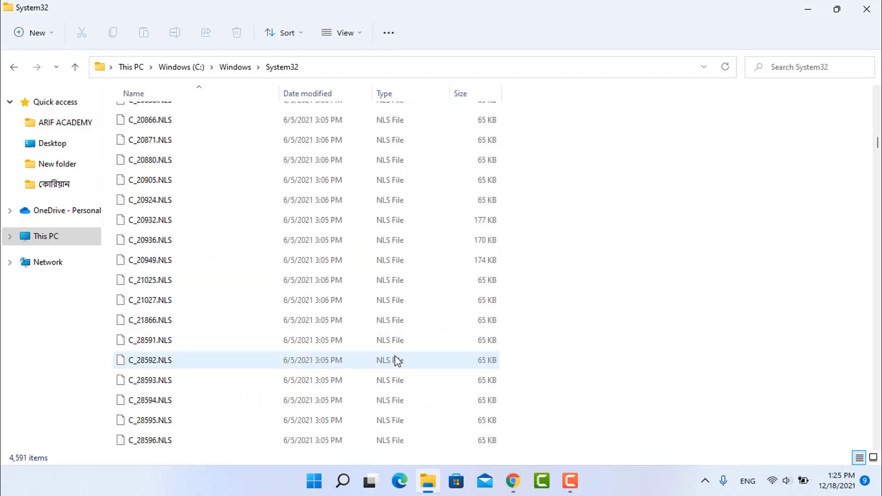
scroll(492, 382, down, 20)
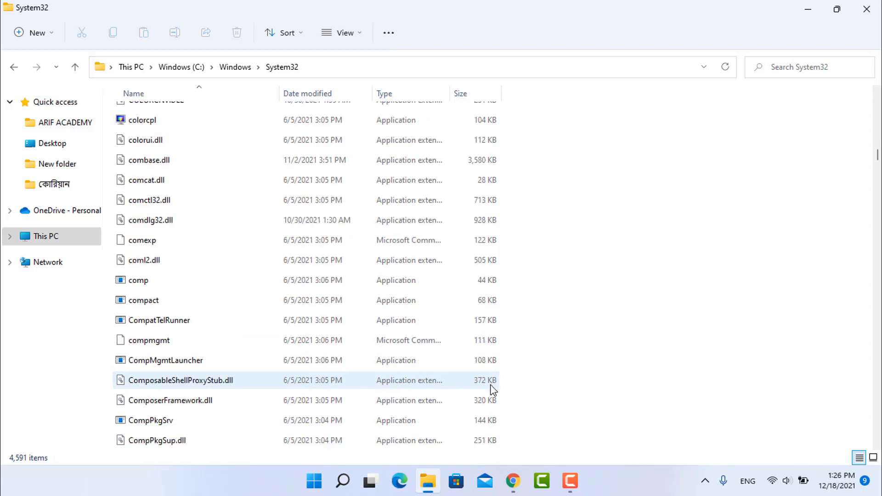
mouse_move(877, 160)
mouse_down()
mouse_move(868, 272)
mouse_move(877, 278)
mouse_move(878, 311)
mouse_up()
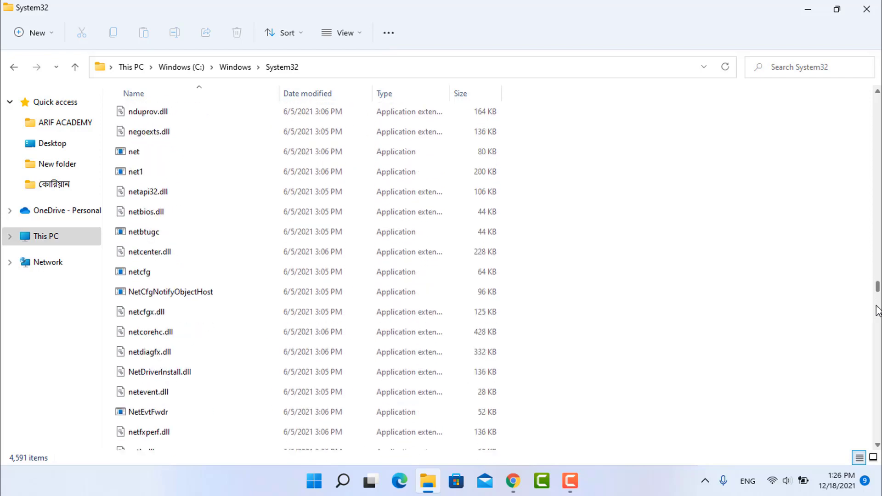
scroll(877, 321, down, 6)
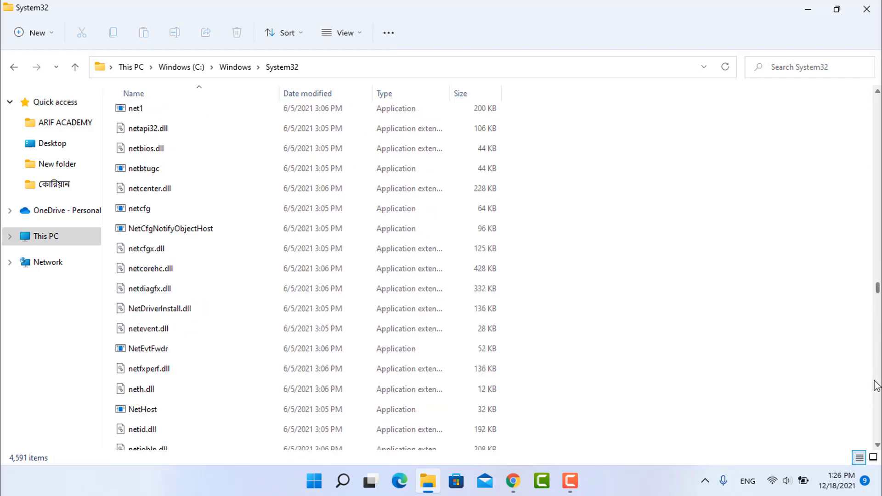
scroll(877, 446, down, 6)
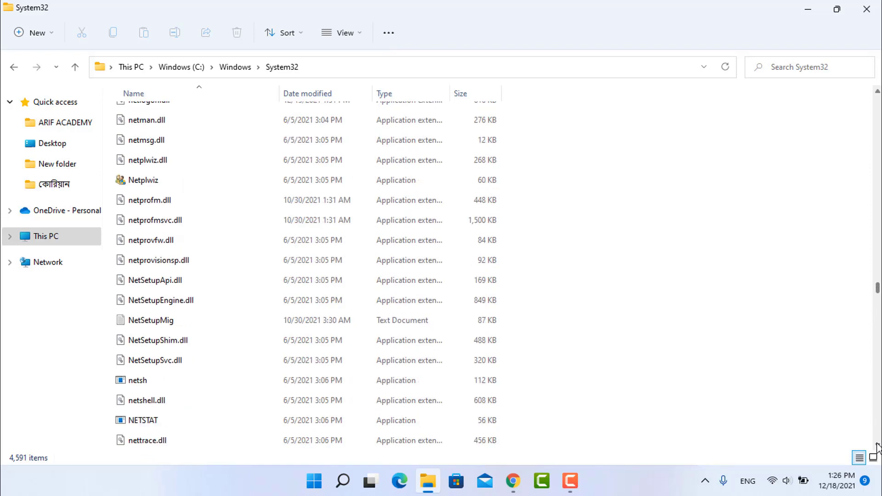
scroll(877, 446, down, 10)
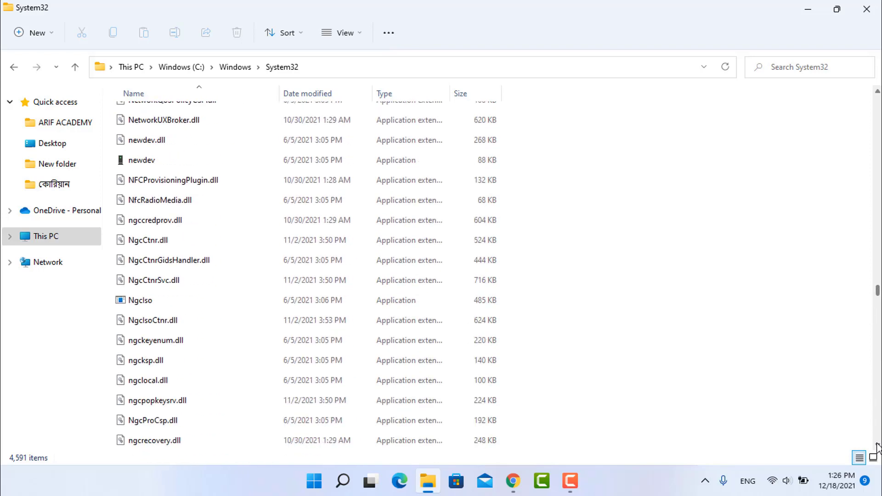
scroll(877, 446, down, 10)
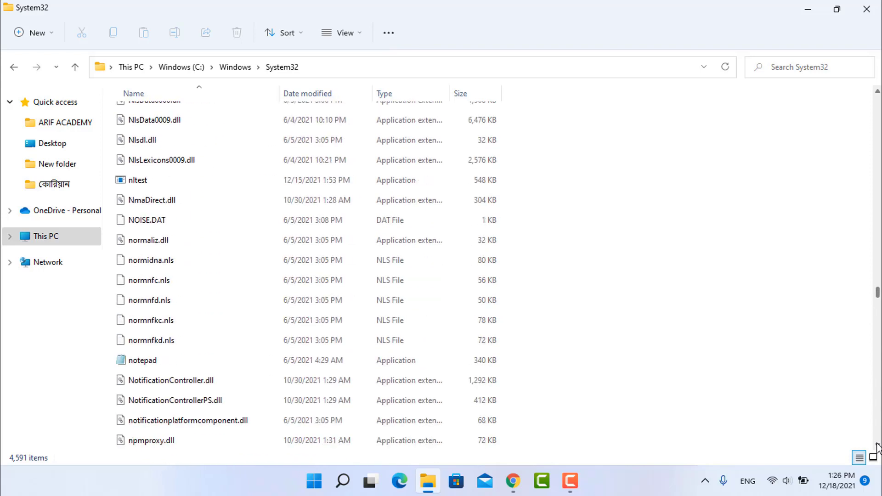
scroll(877, 446, down, 12)
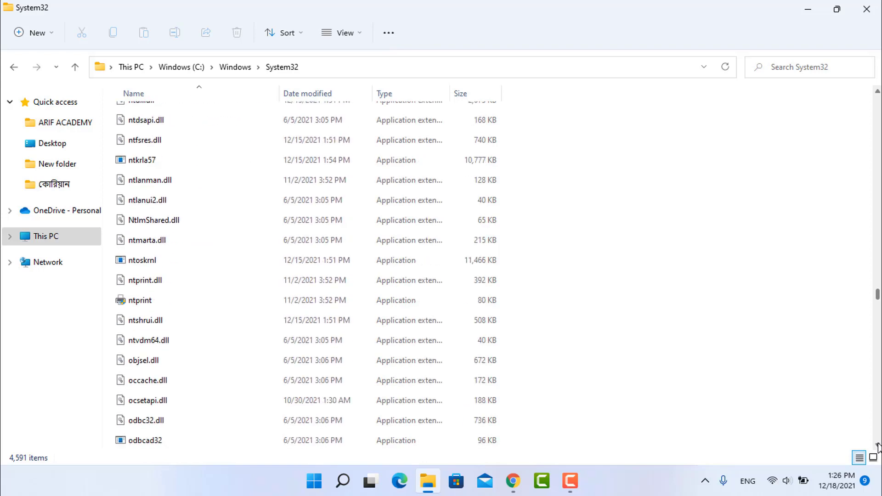
scroll(877, 447, down, 12)
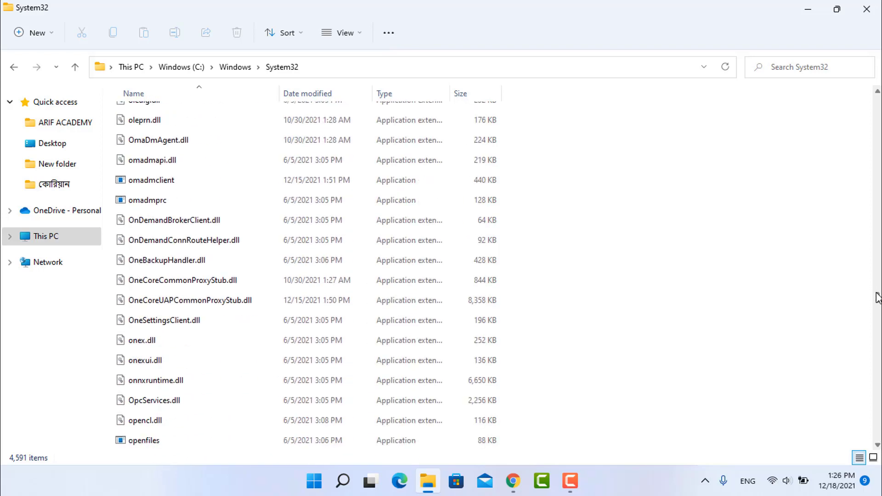
drag(877, 302, 878, 365)
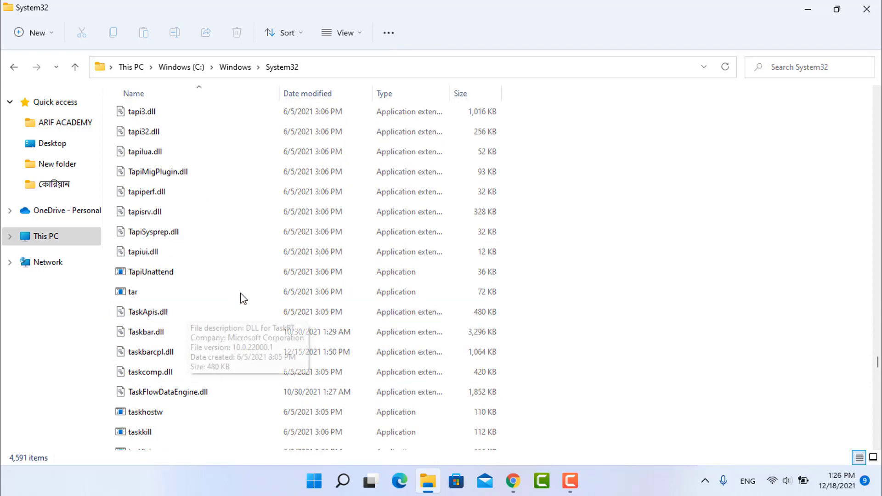
scroll(248, 292, up, 1)
scroll(249, 286, up, 3)
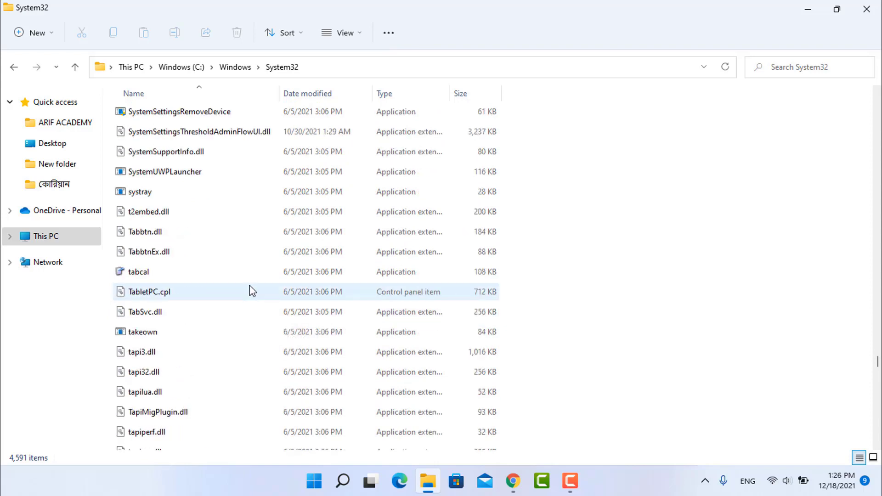
scroll(249, 285, down, 1)
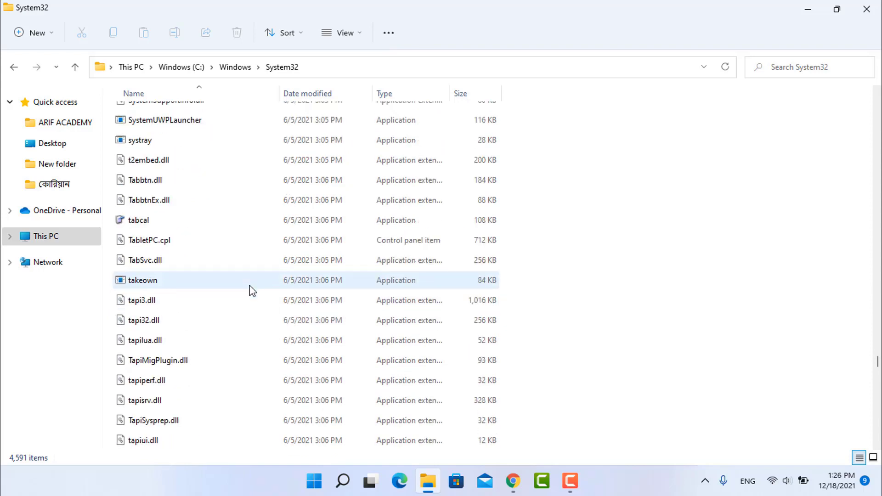
scroll(250, 285, down, 2)
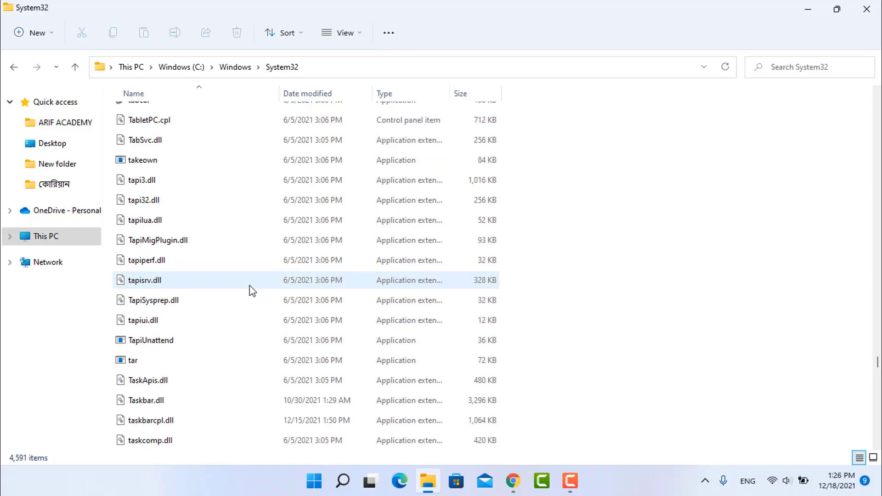
scroll(249, 285, down, 2)
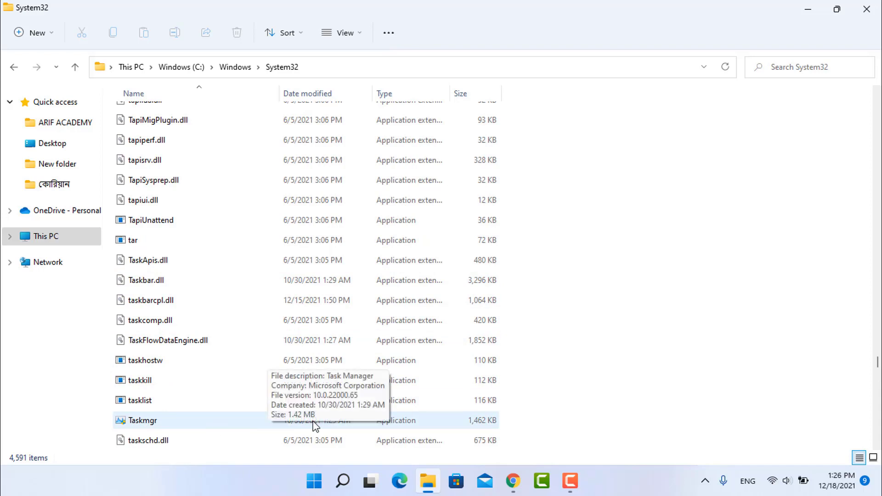
mouse_move(148, 426)
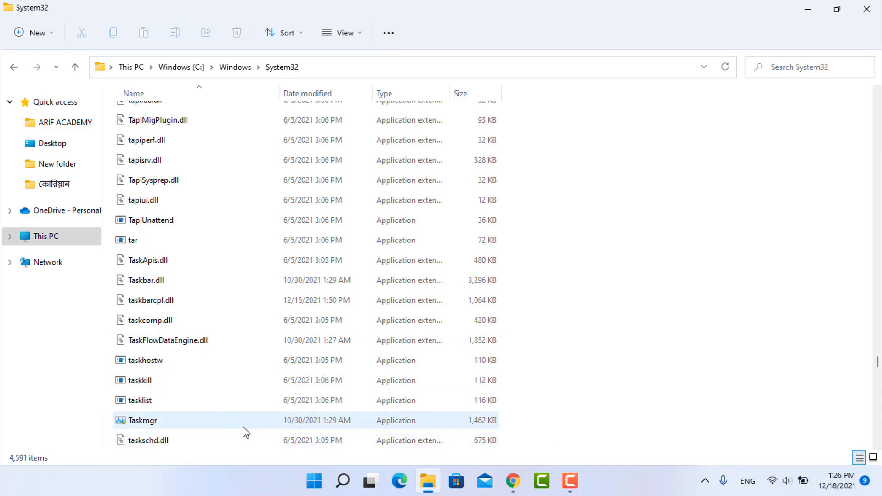
mouse_move(236, 428)
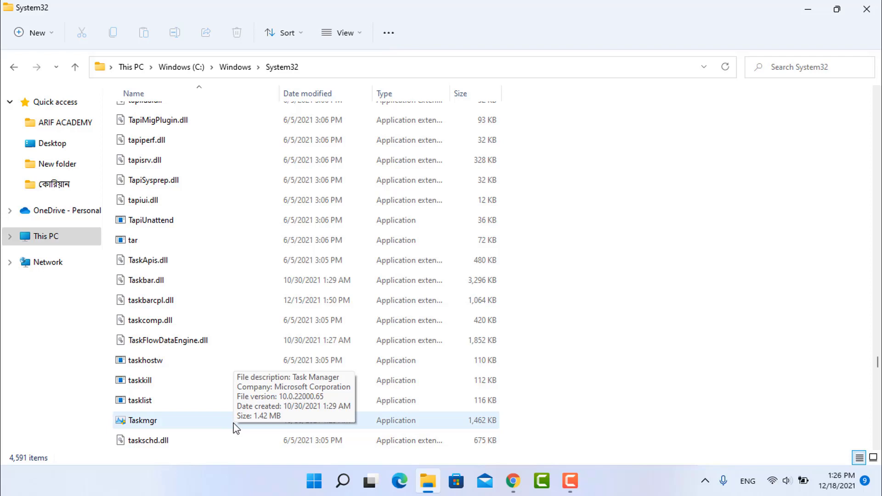
Launch Task Manager from the Taskmgr file in System32, and close both Task Manager and the folder window.
click(184, 427)
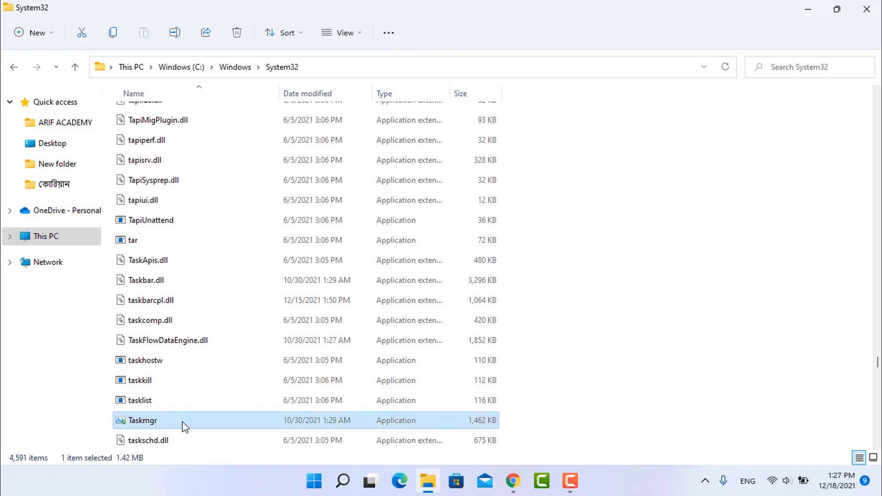
double_click(184, 427)
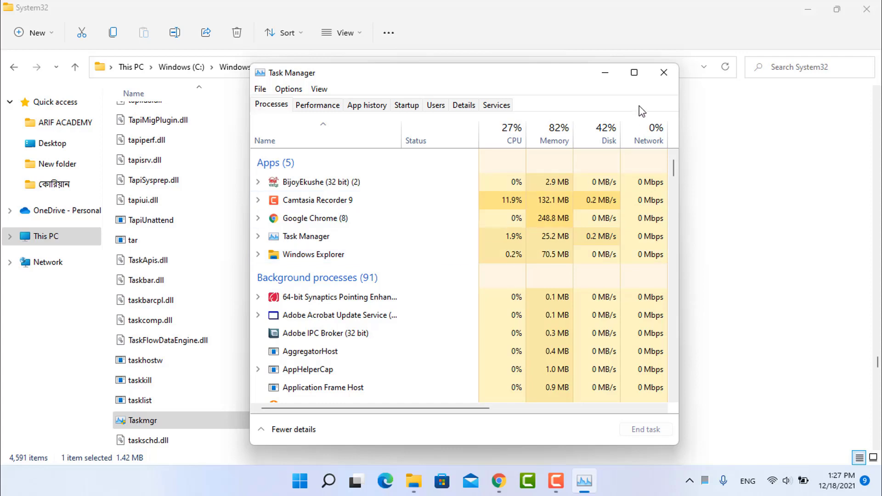
click(666, 74)
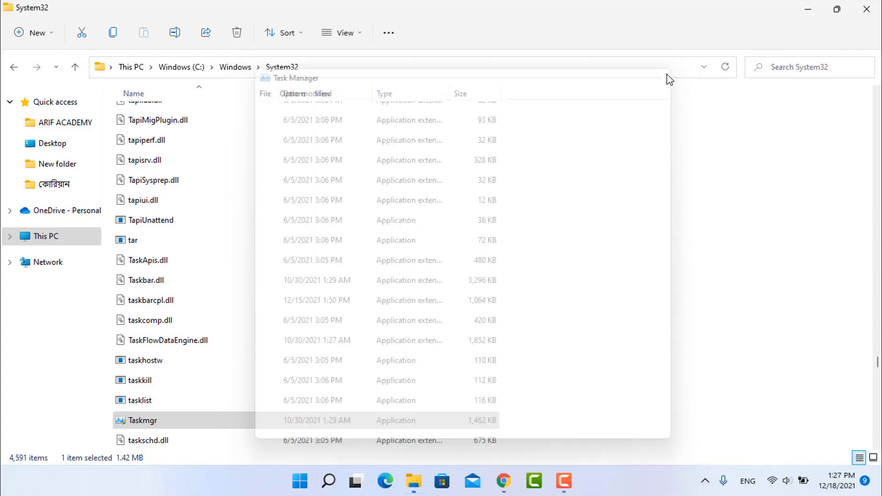
click(866, 9)
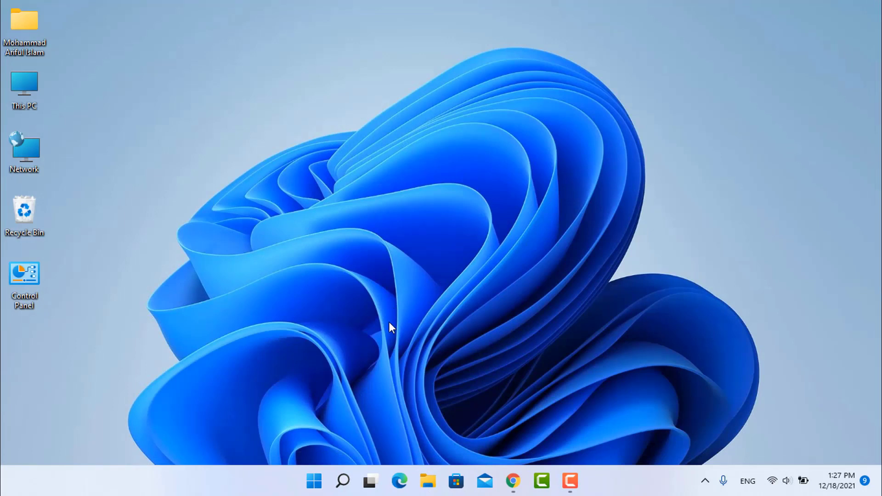
Launch Task Manager by running the taskmgr command in Windows Terminal, and close both windows.
right_click(315, 488)
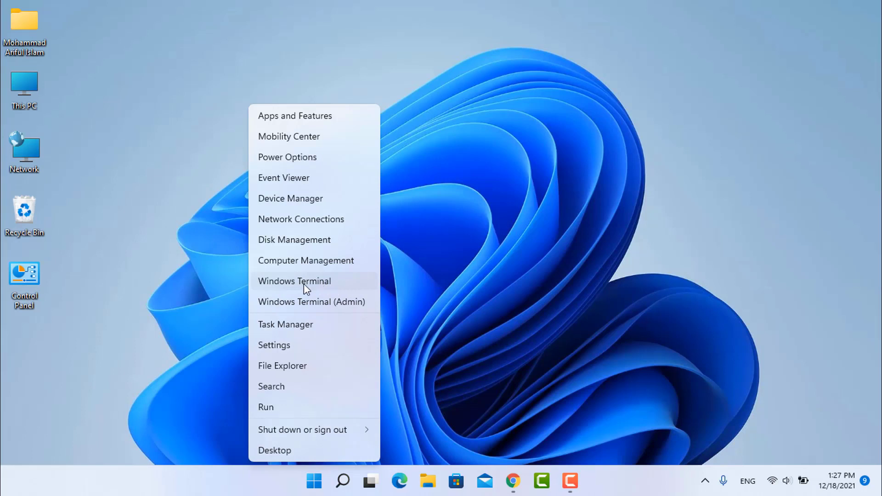
click(336, 280)
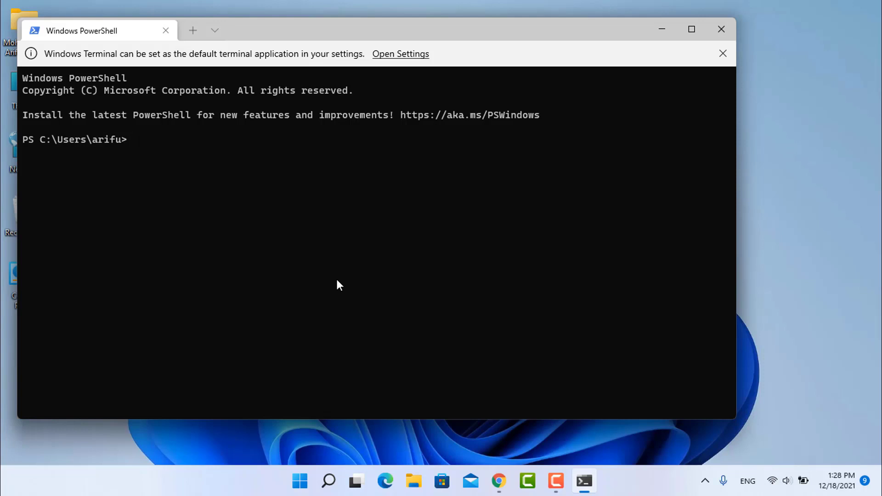
text(taskmgr)
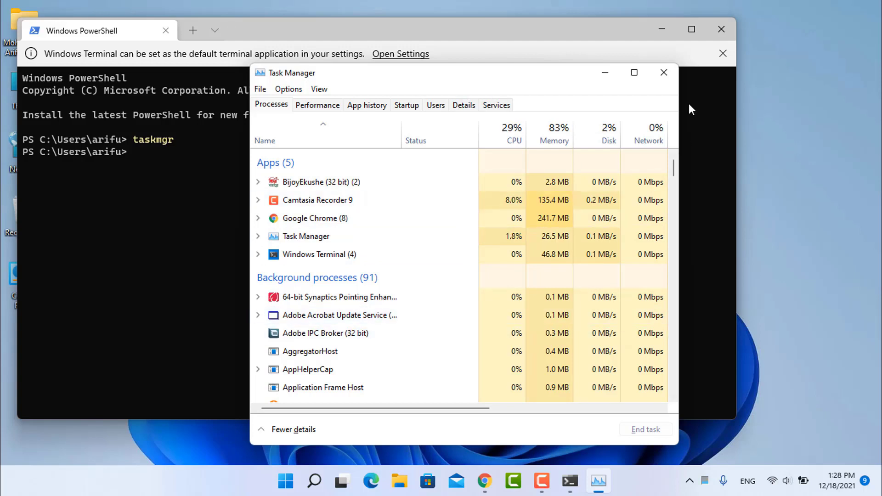
click(664, 73)
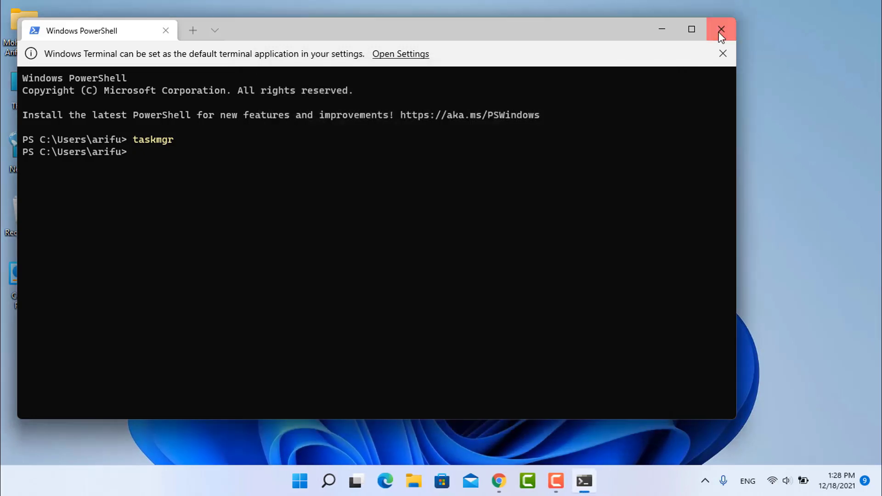
click(718, 32)
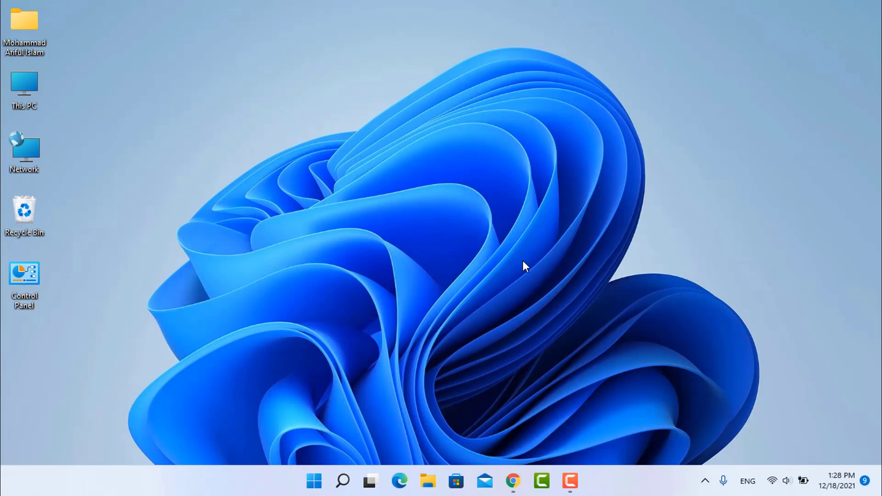
Launch Task Manager by re-entering taskmgr in the Run dialog and running it, and close Task Manager.
right_click(315, 488)
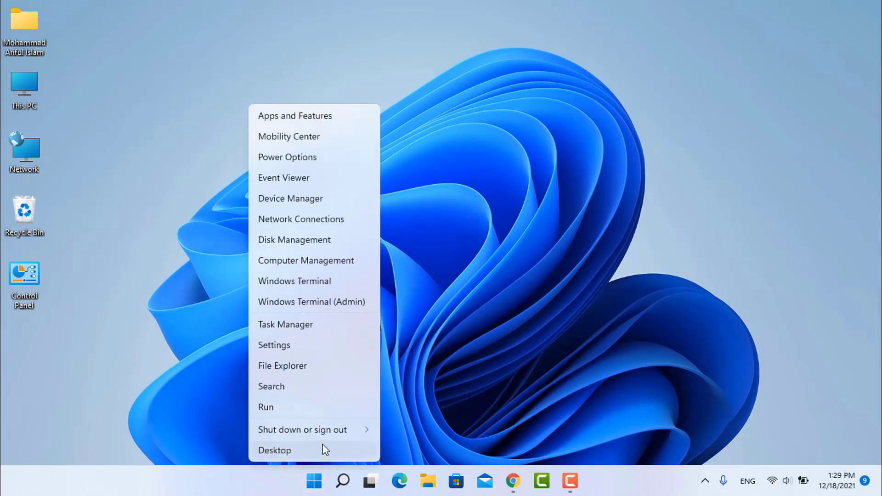
click(313, 408)
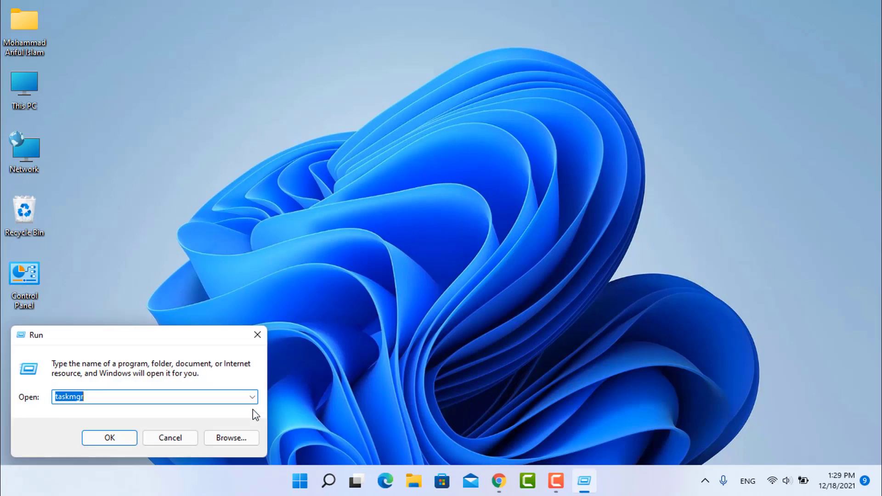
click(110, 395)
key(BackSpace)
key(BackSpace)
key(BackSpace)
key(BackSpace)
key(BackSpace)
key(BackSpace)
key(BackSpace)
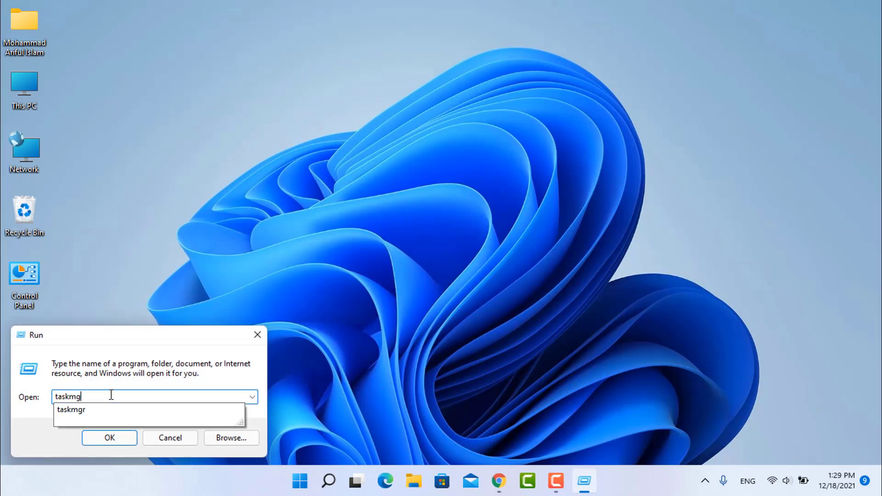
text(taskmgr)
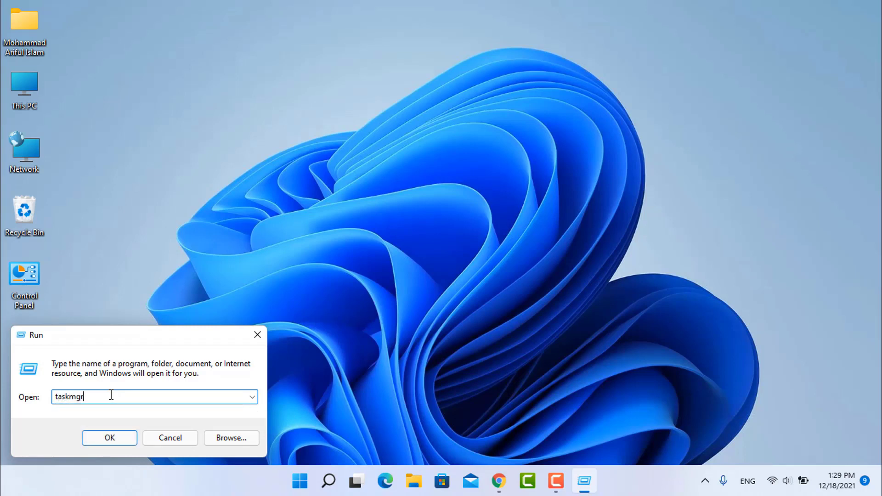
click(121, 440)
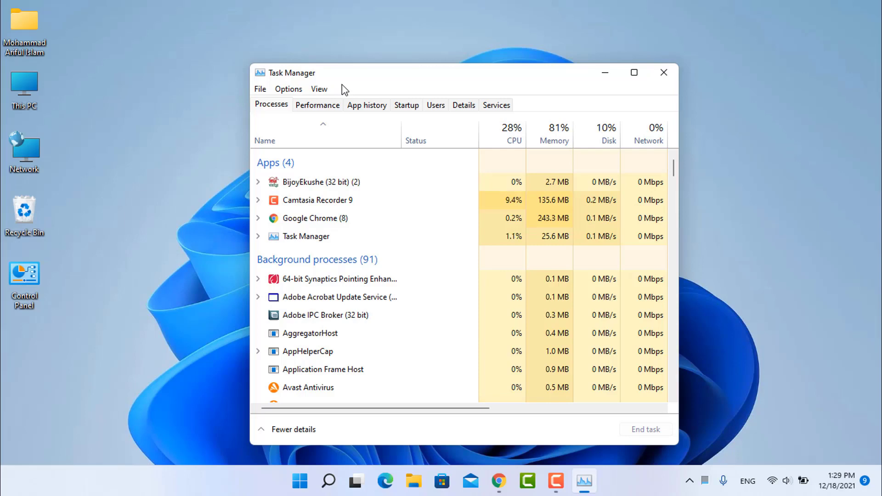
click(672, 73)
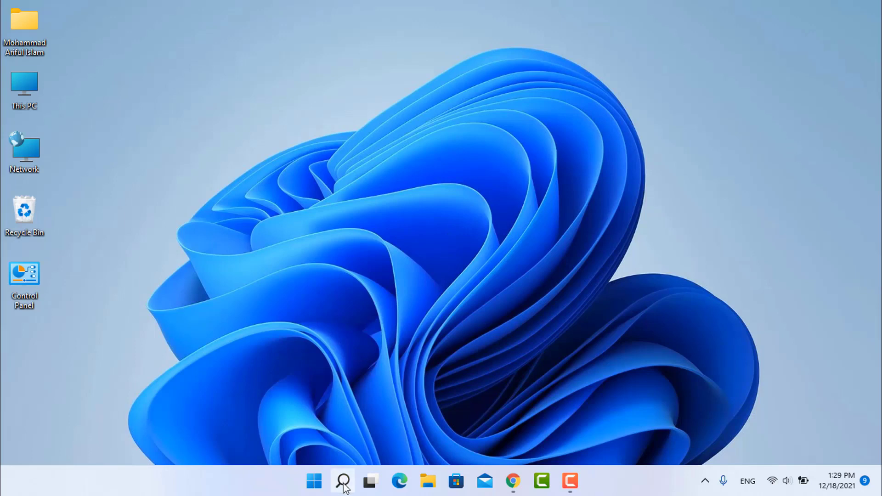
Find Task Manager with a Windows search for "task manager", launch it from the results, and close it.
mouse_move(342, 482)
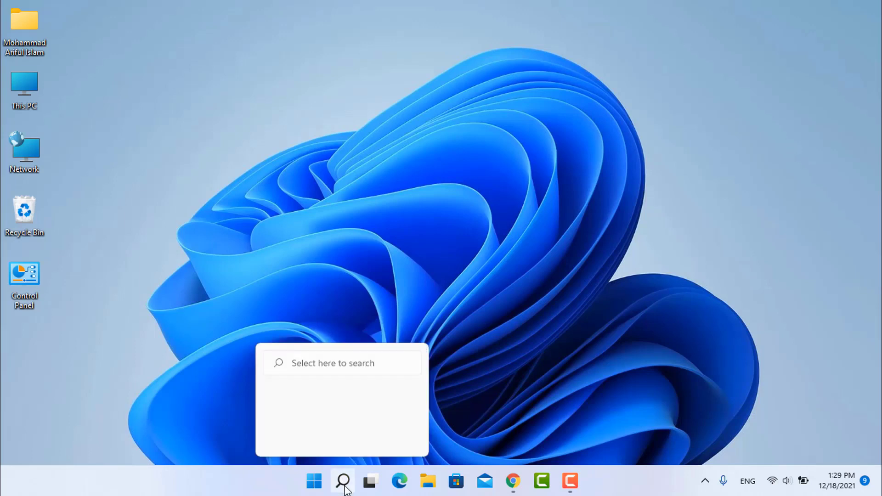
click(342, 481)
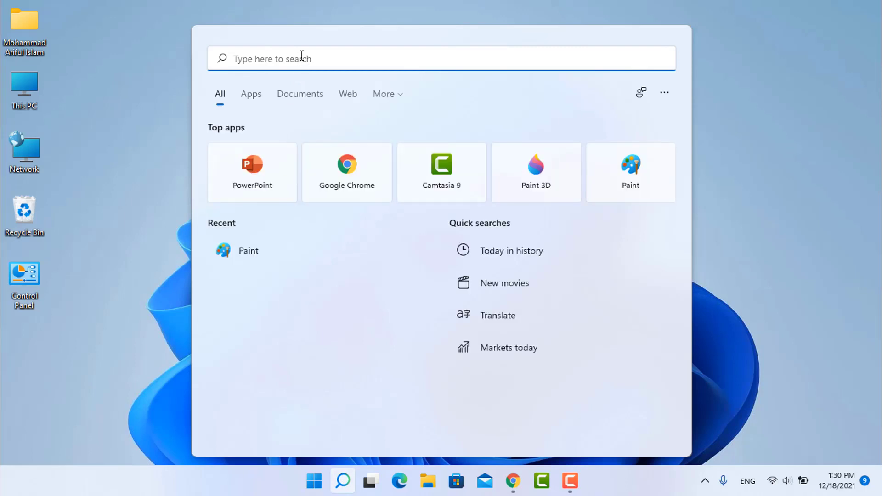
text(task)
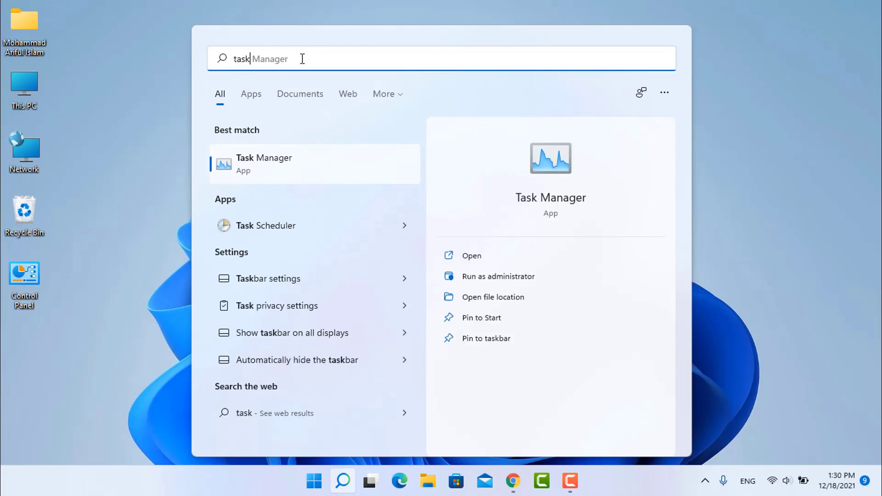
text(m)
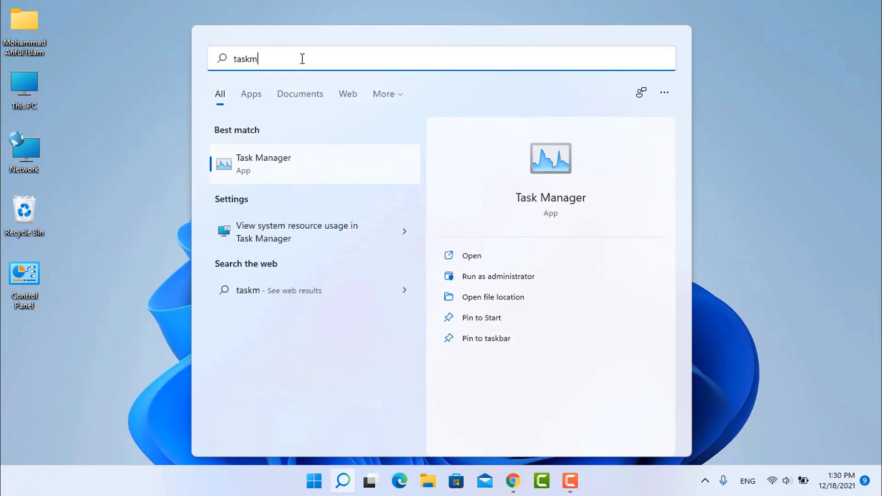
key(BackSpace)
text(m)
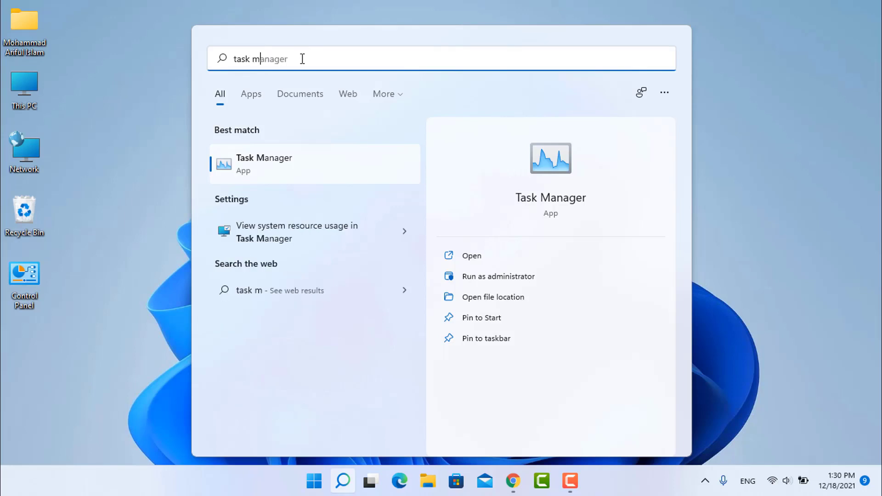
text(anager)
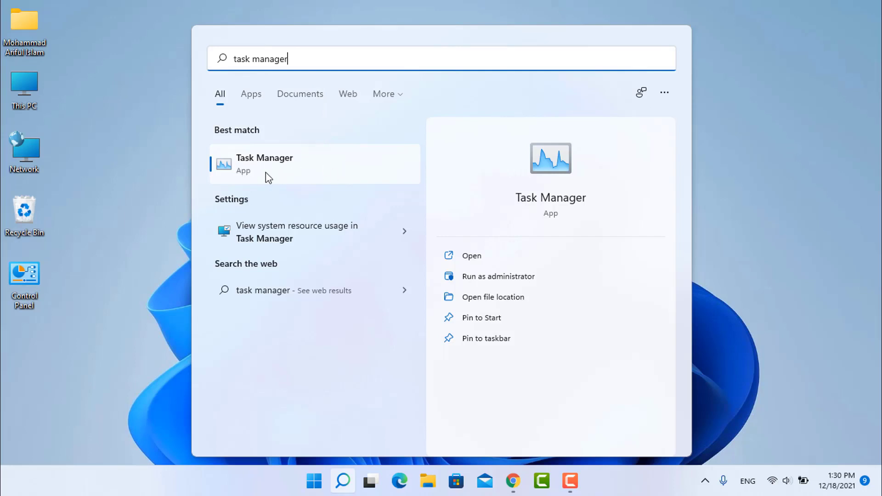
click(354, 165)
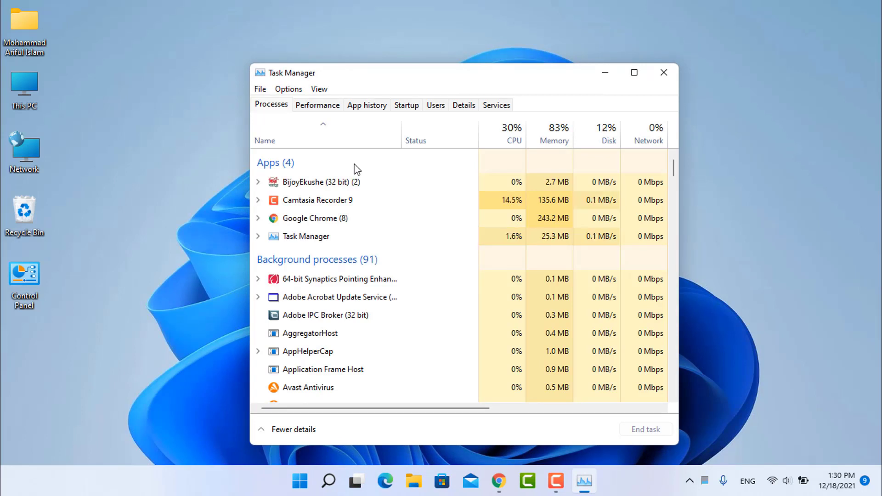
click(663, 73)
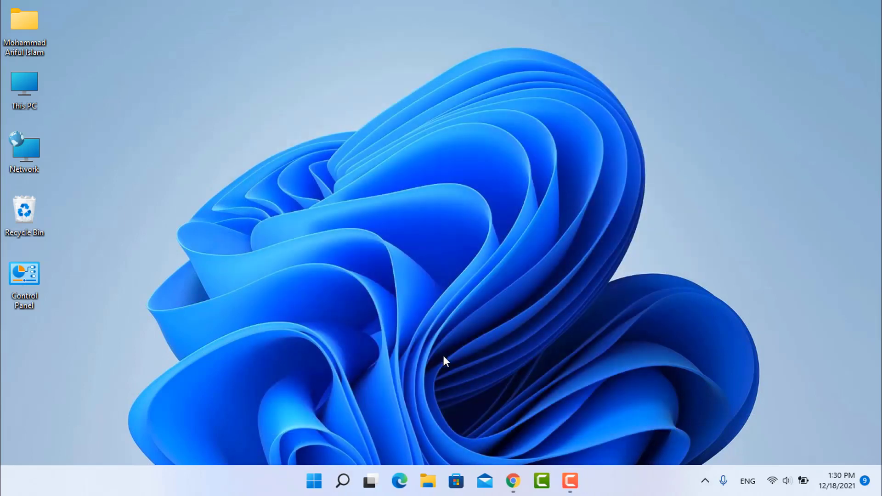
Open the Windows Tools folder from the full list of installed apps.
click(316, 486)
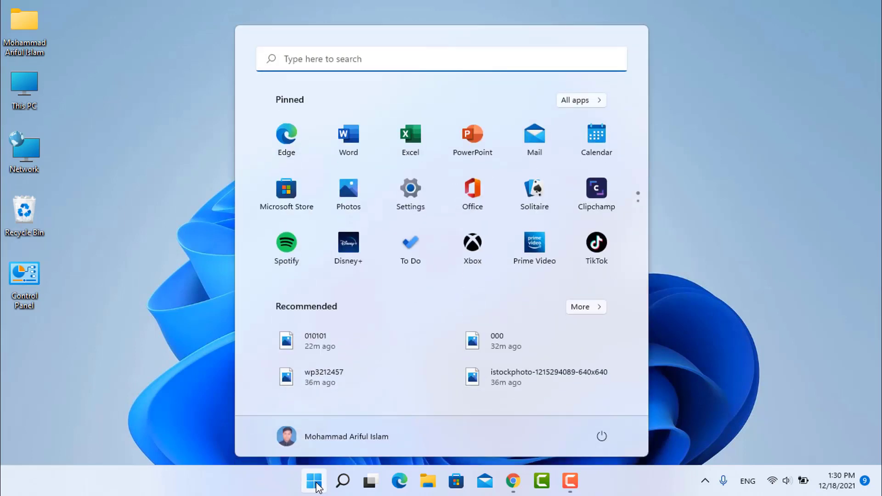
click(593, 102)
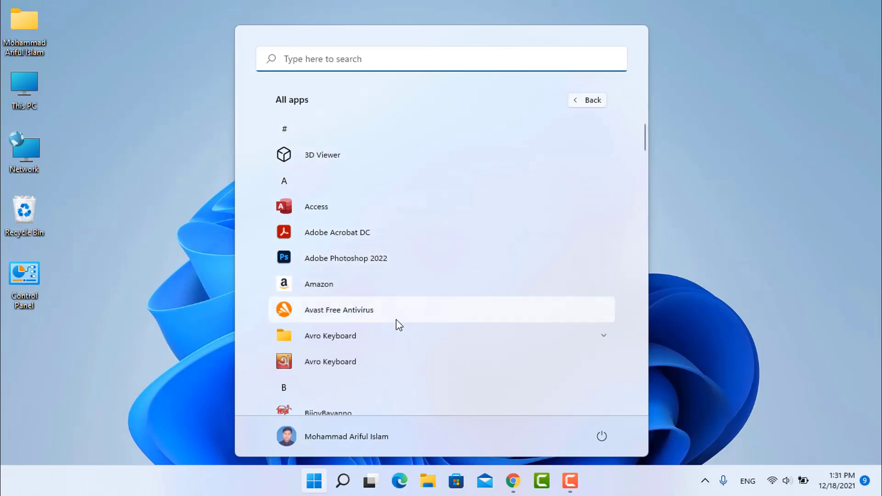
scroll(396, 325, down, 5)
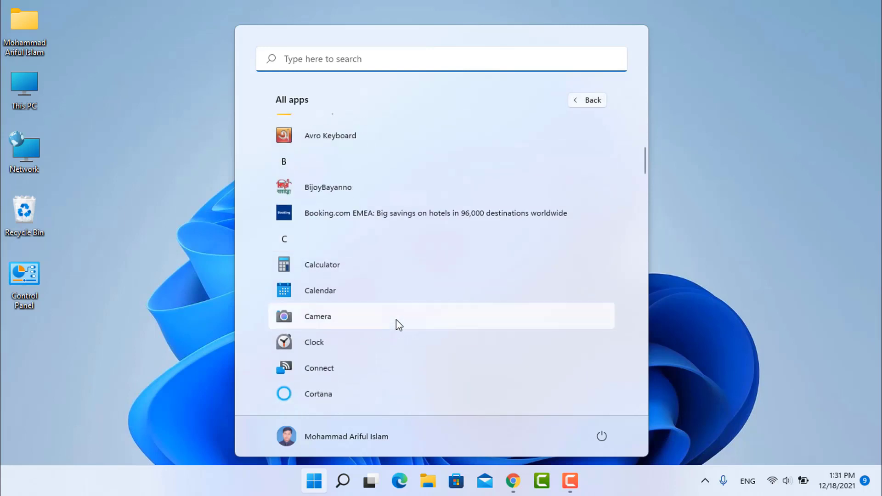
scroll(396, 320, down, 15)
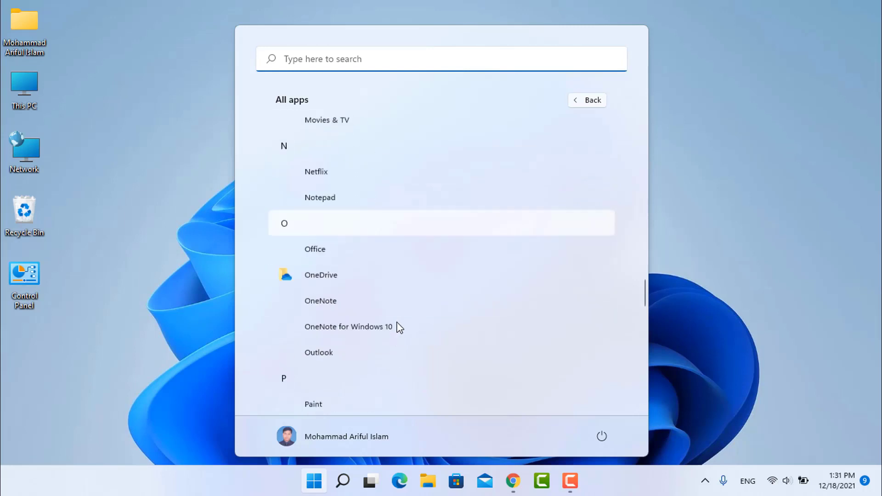
scroll(397, 323, down, 15)
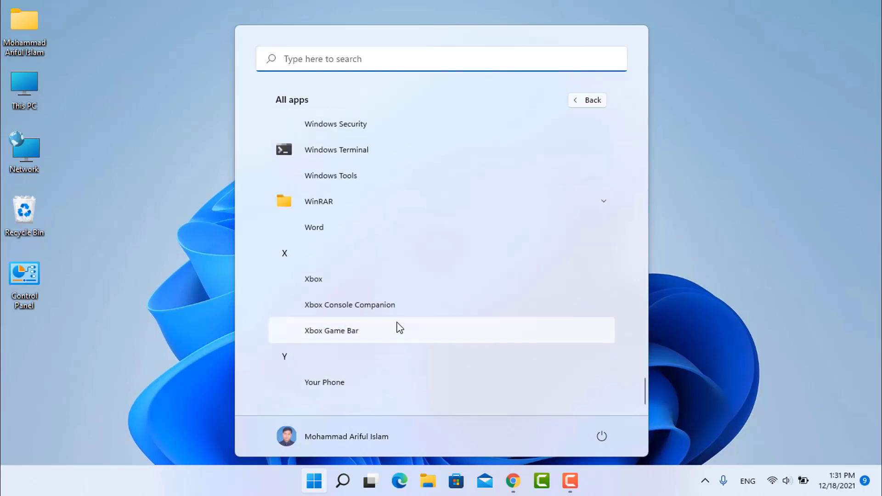
scroll(498, 359, up, 5)
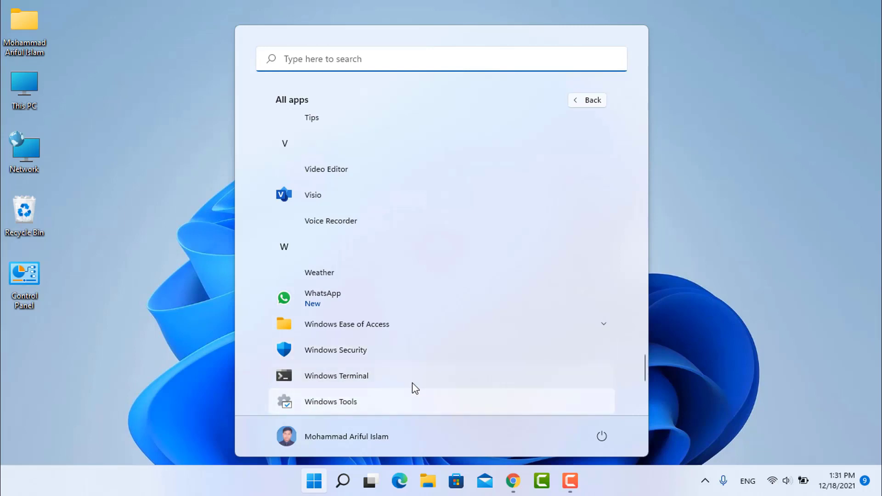
scroll(412, 382, down, 1)
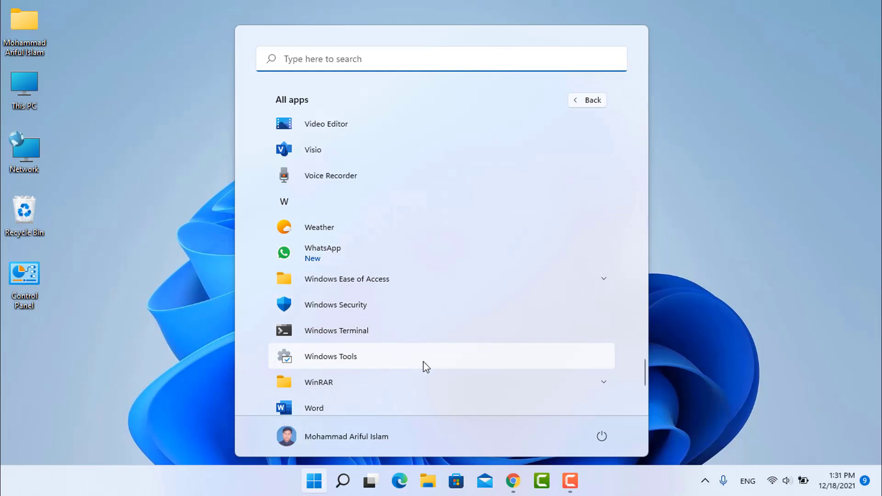
click(450, 356)
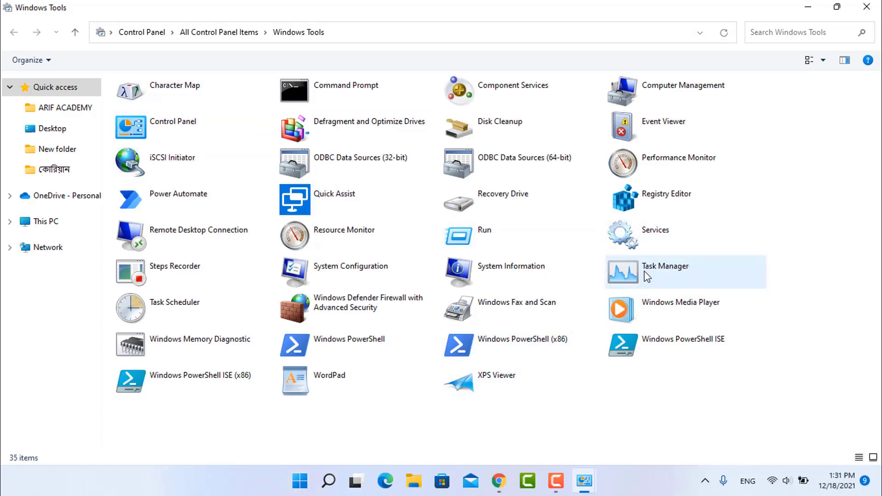
Launch Task Manager from the Windows Tools folder, and close both Task Manager and the folder window.
click(699, 277)
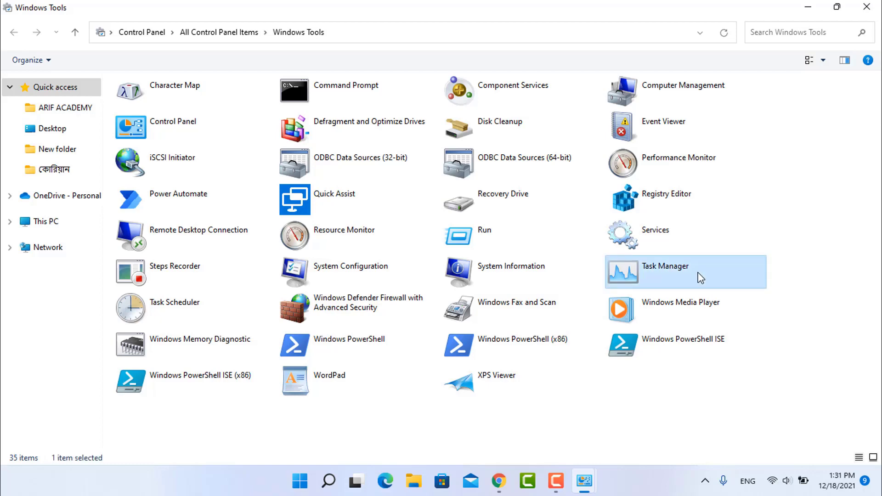
double_click(700, 278)
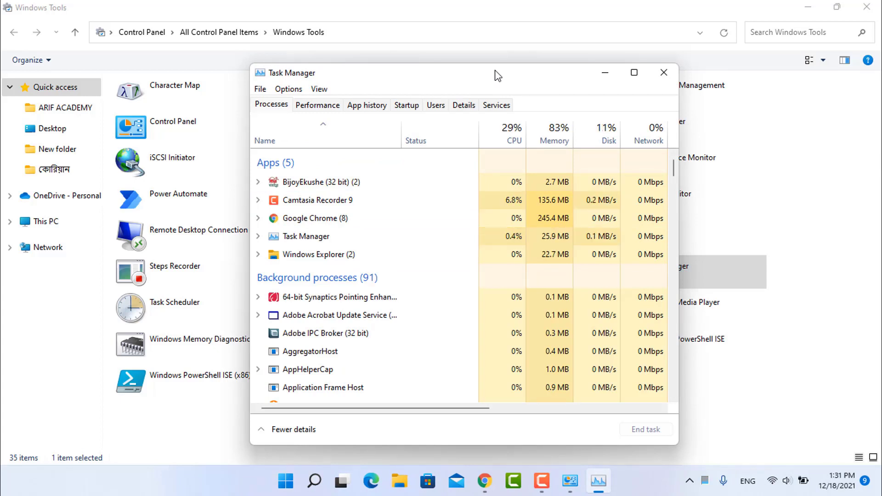
click(664, 73)
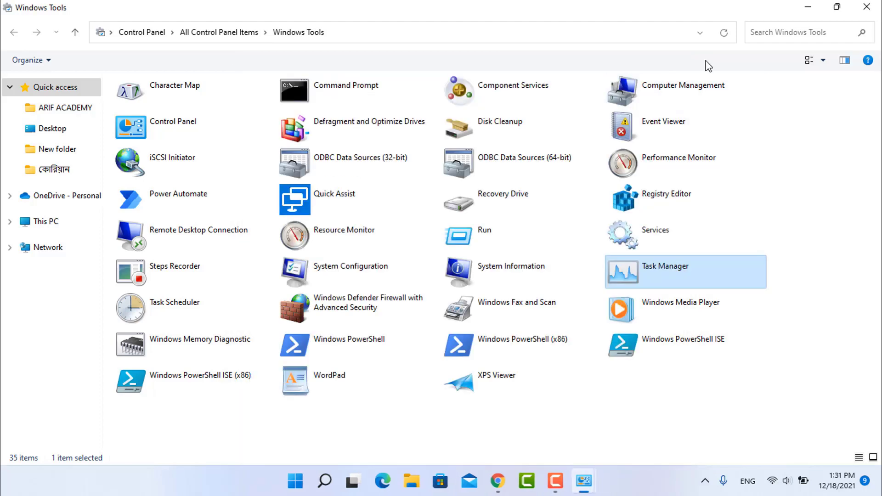
click(811, 69)
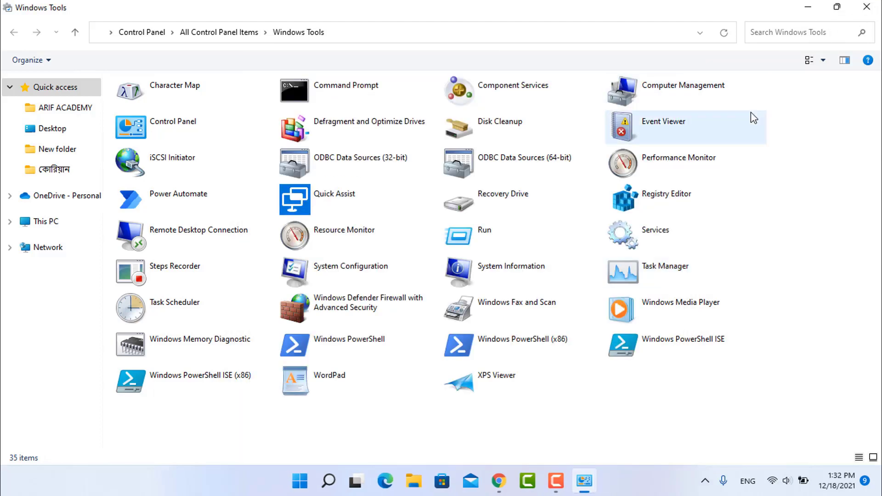
click(867, 8)
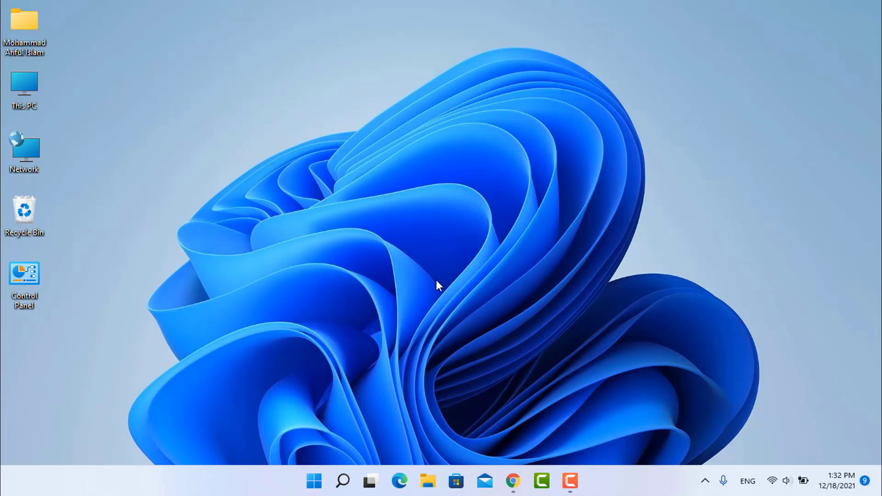
Launch Task Manager from the Windows power-user list of system tools, and close it.
key(super+x)
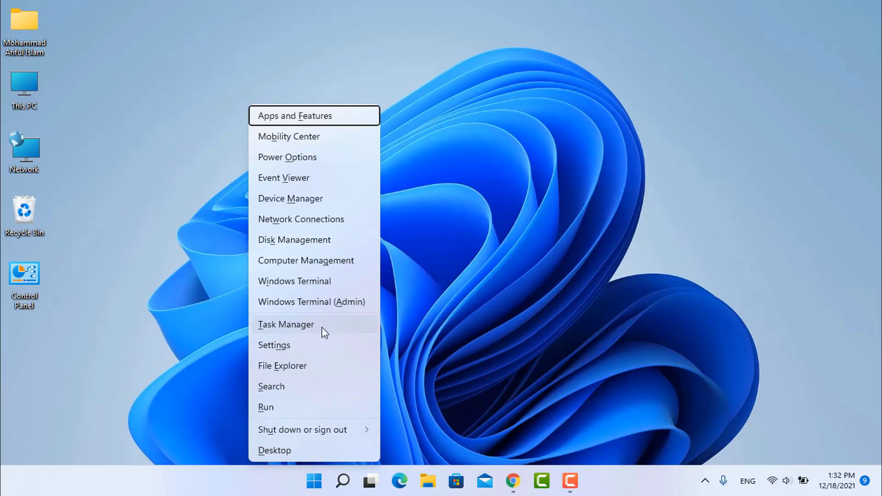
click(295, 325)
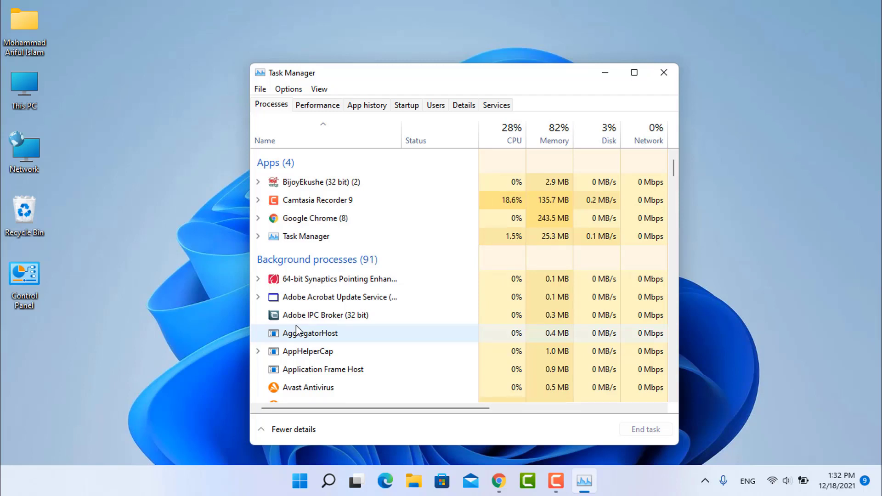
click(664, 74)
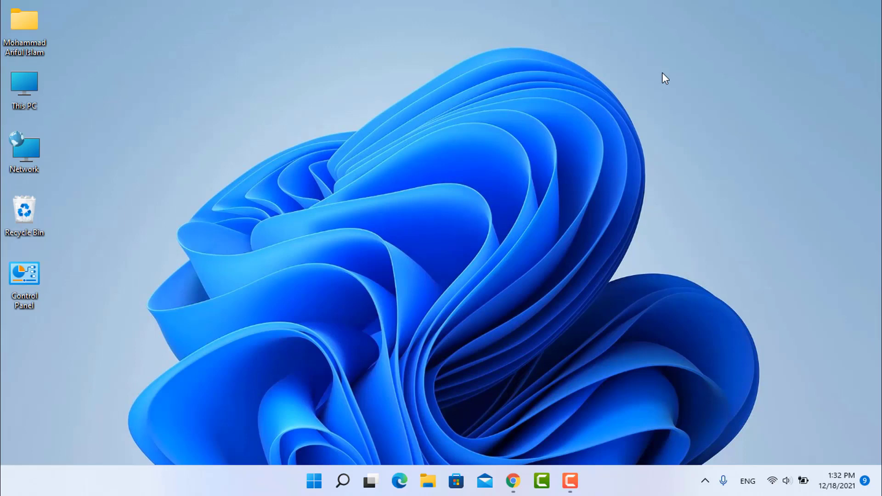
Launch Task Manager directly from the desktop twice, closing it in between, and shift its reopened window slightly.
key(ctrl+shift+Escape)
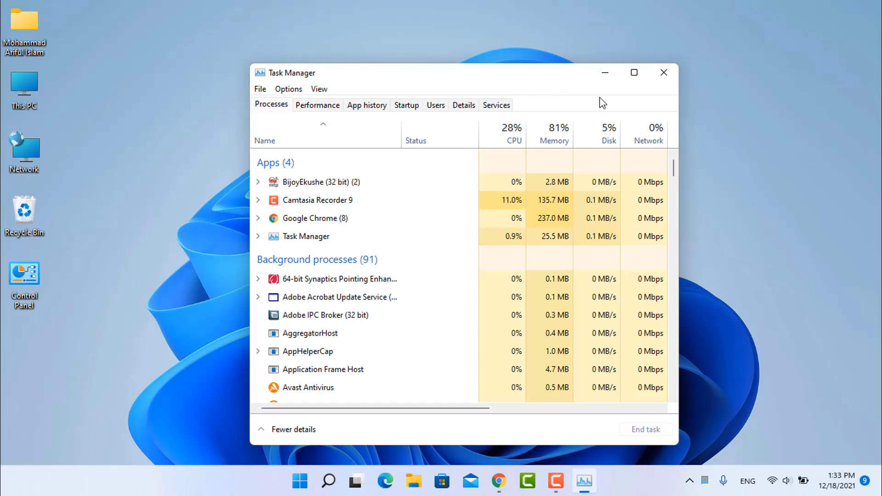
click(667, 75)
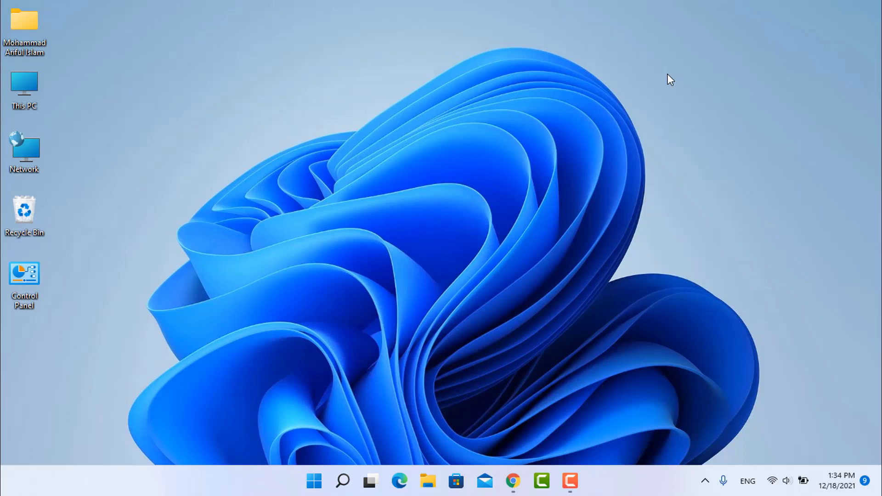
key(ctrl+shift+Escape)
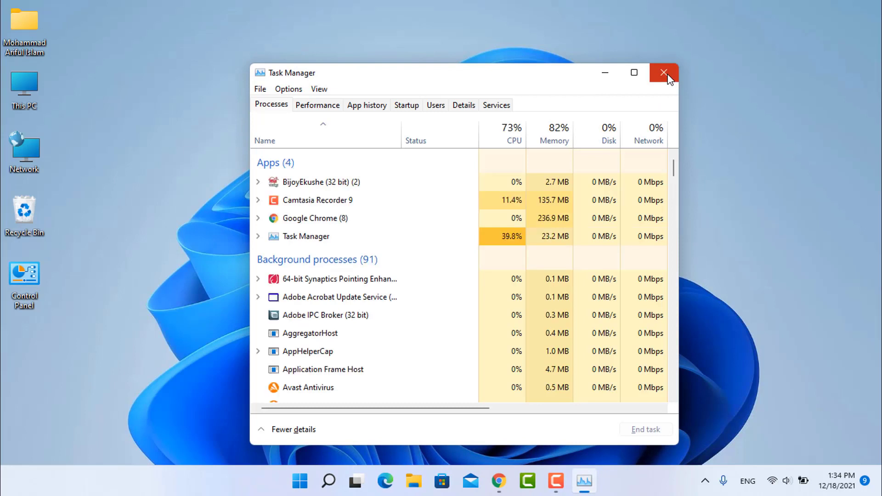
drag(469, 81, 438, 77)
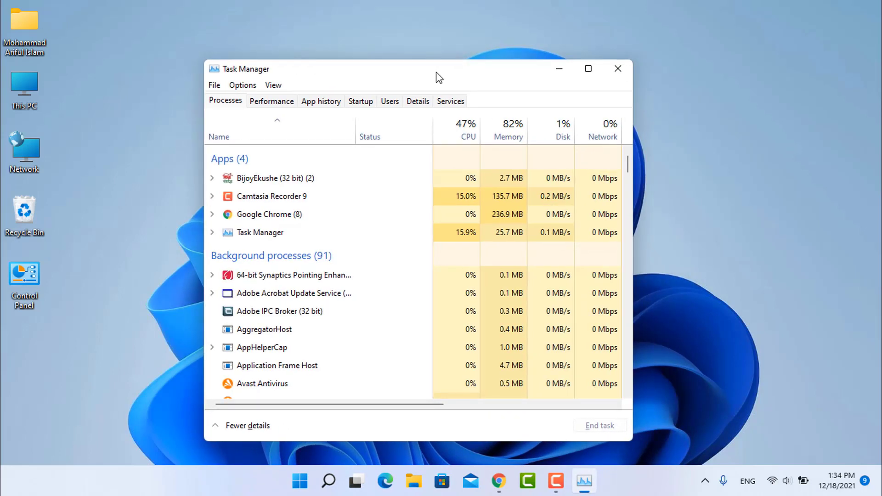